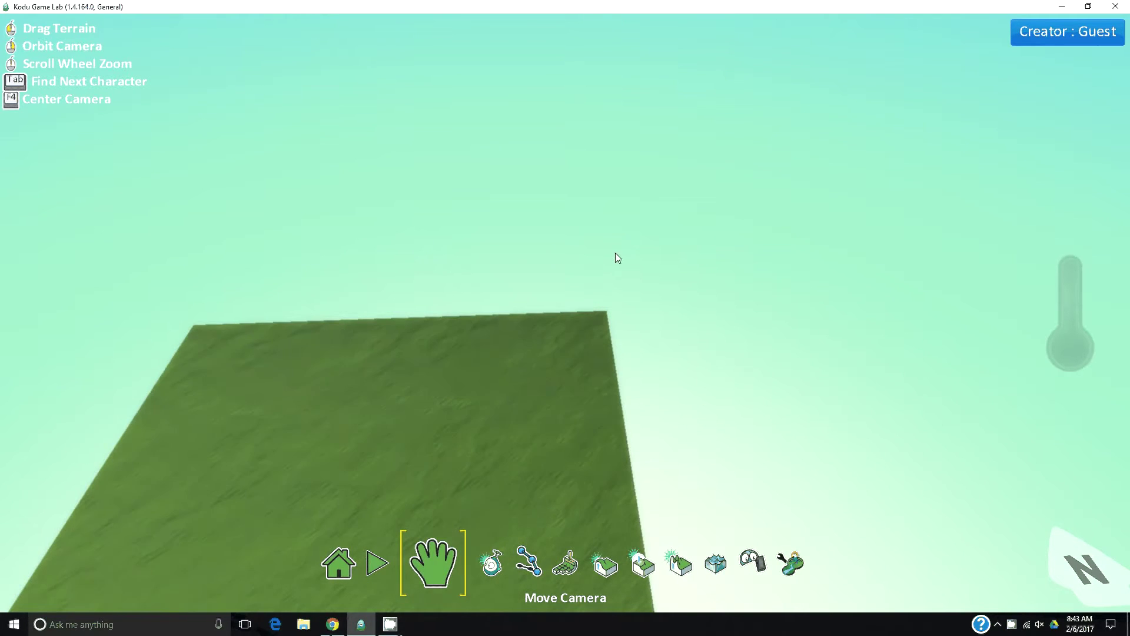
# Choose the Ground Brush and set its material to green grass.
pyautogui.scroll(-3, 615, 253)
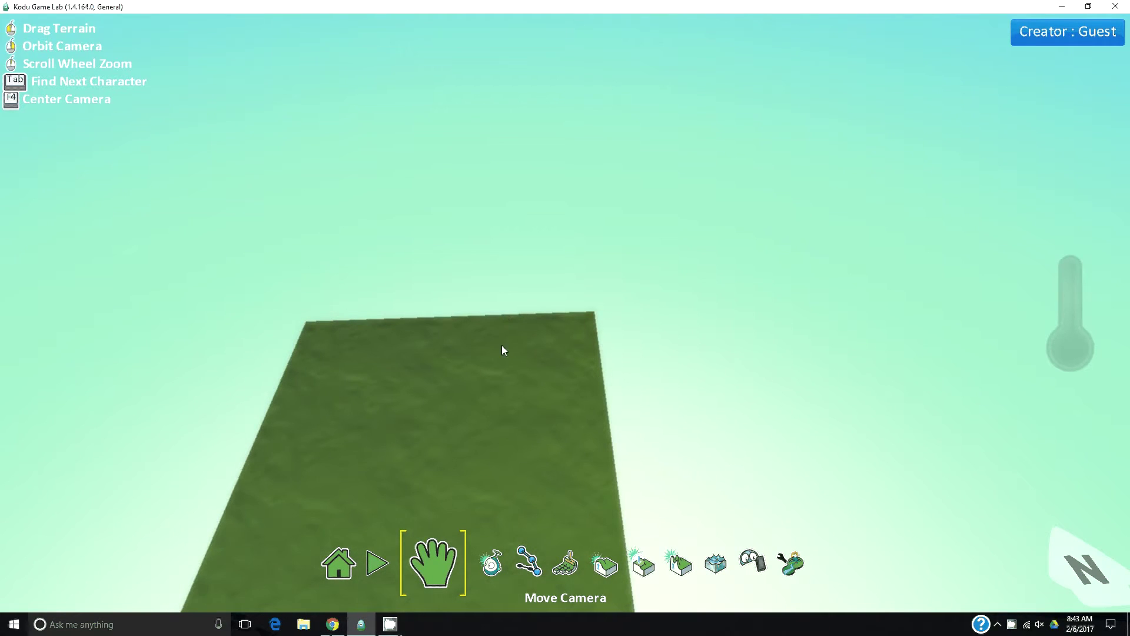
pyautogui.moveTo(502, 345); pyautogui.dragTo(629, 261)
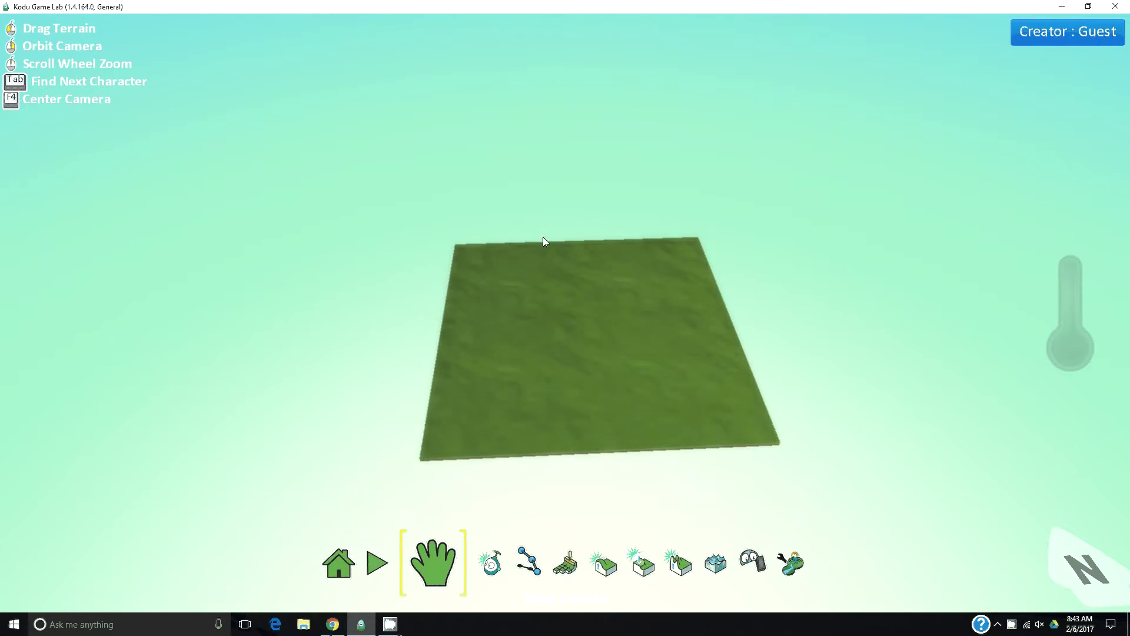
pyautogui.click(563, 563)
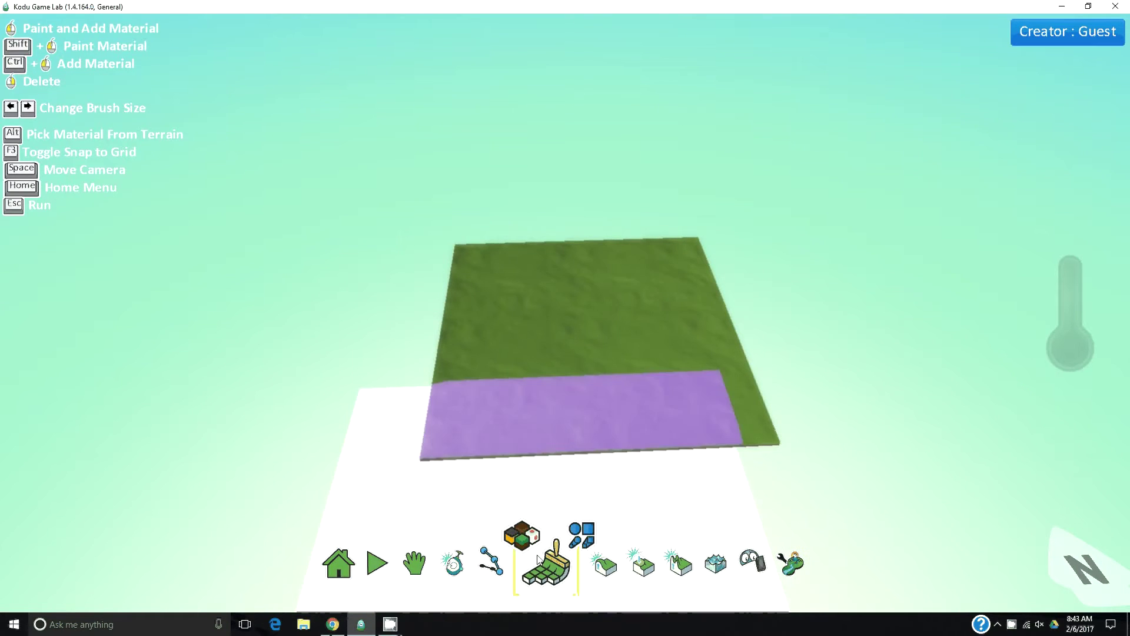
pyautogui.click(518, 534)
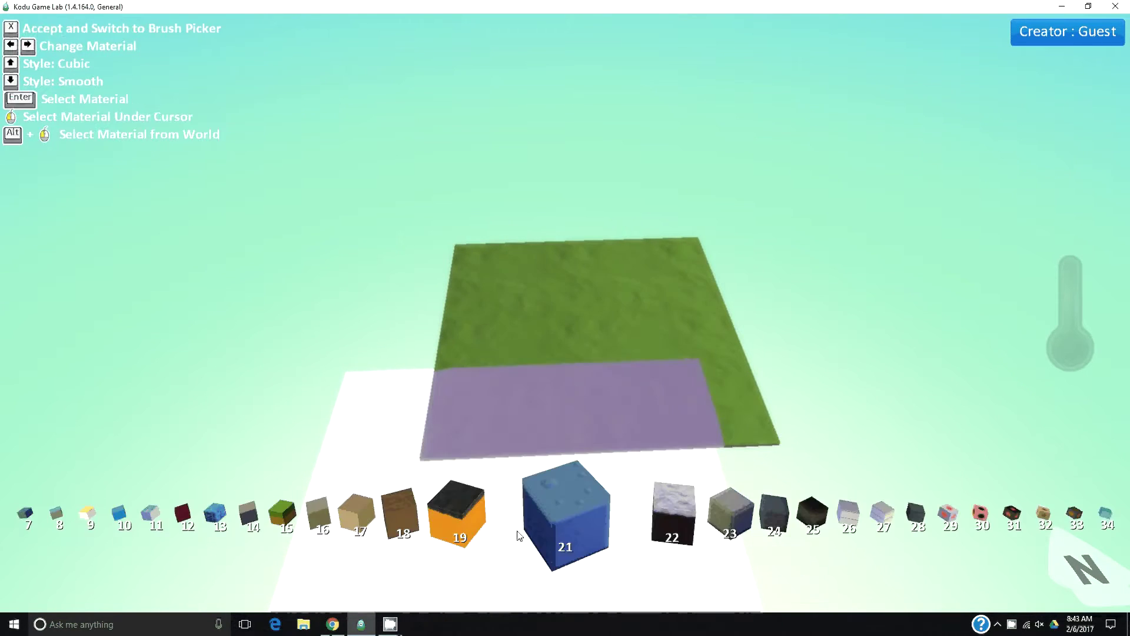
pyautogui.scroll(-4, 287, 538)
pyautogui.scroll(12, 287, 537)
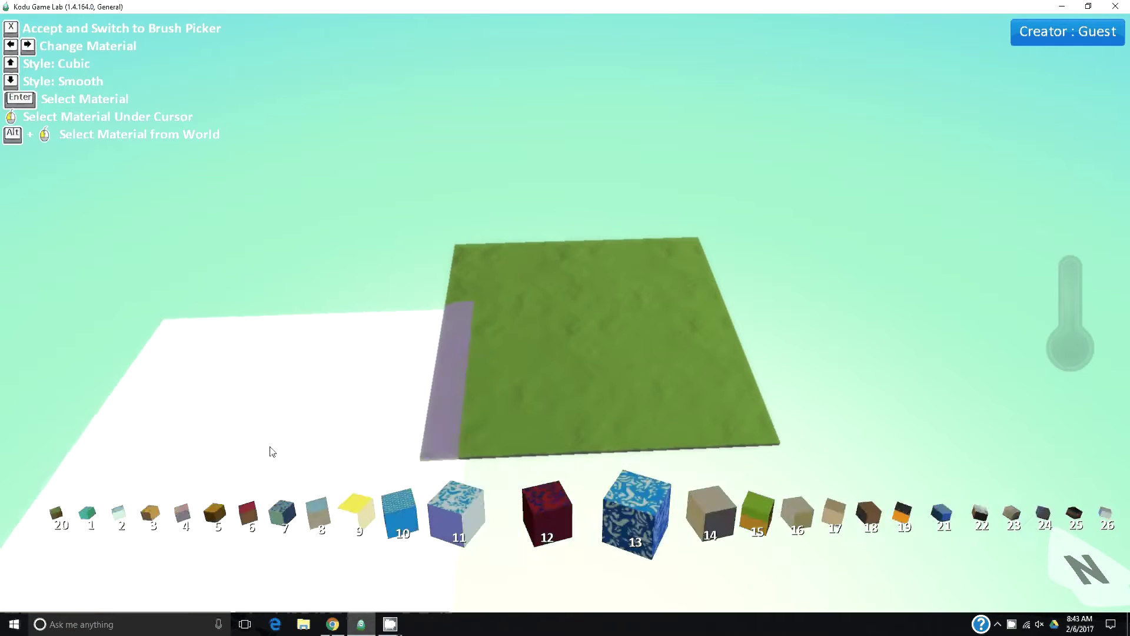
pyautogui.scroll(13, 289, 495)
pyautogui.click(525, 519)
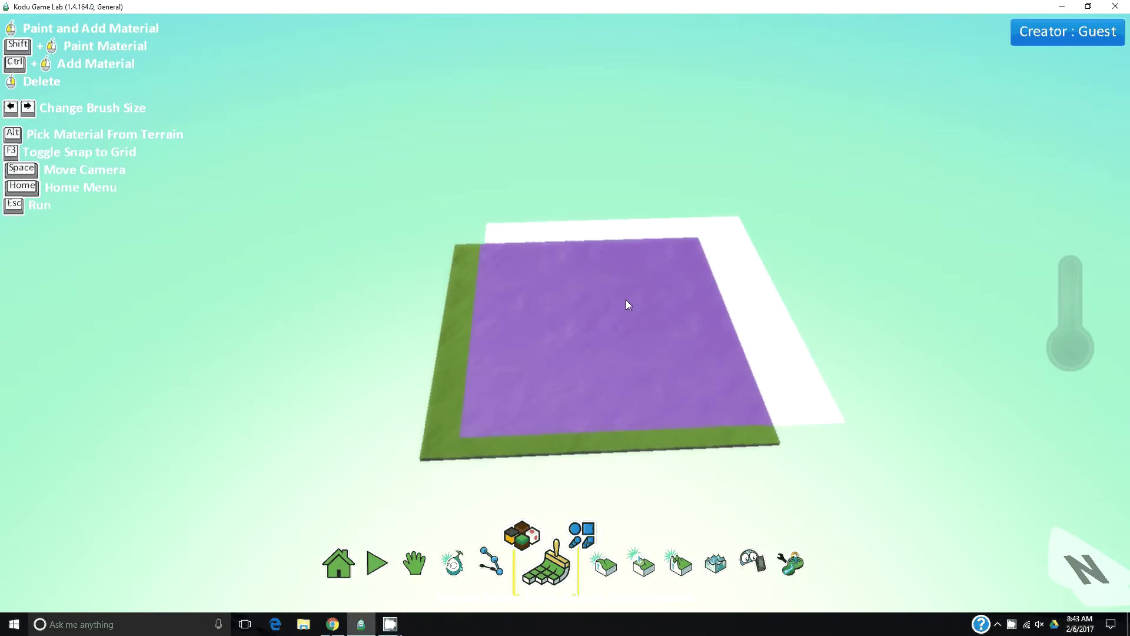
# Enlarge the ground brush well beyond the existing terrain and add a much bigger square of green ground.
pyautogui.press('Right')
pyautogui.press('Right')
pyautogui.press('Right')
pyautogui.press('Right')
pyautogui.press('Right')
pyautogui.press('Right')
pyautogui.press('Right')
pyautogui.press('Right')
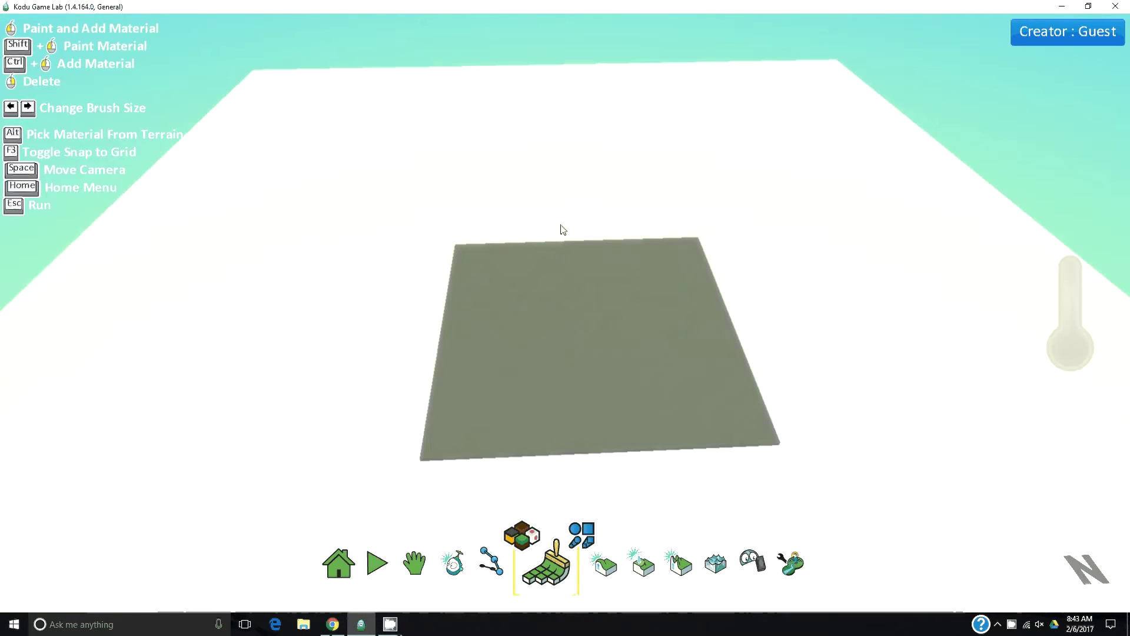
pyautogui.press('Right')
pyautogui.press('Right')
pyautogui.press('Right')
pyautogui.click(538, 166)
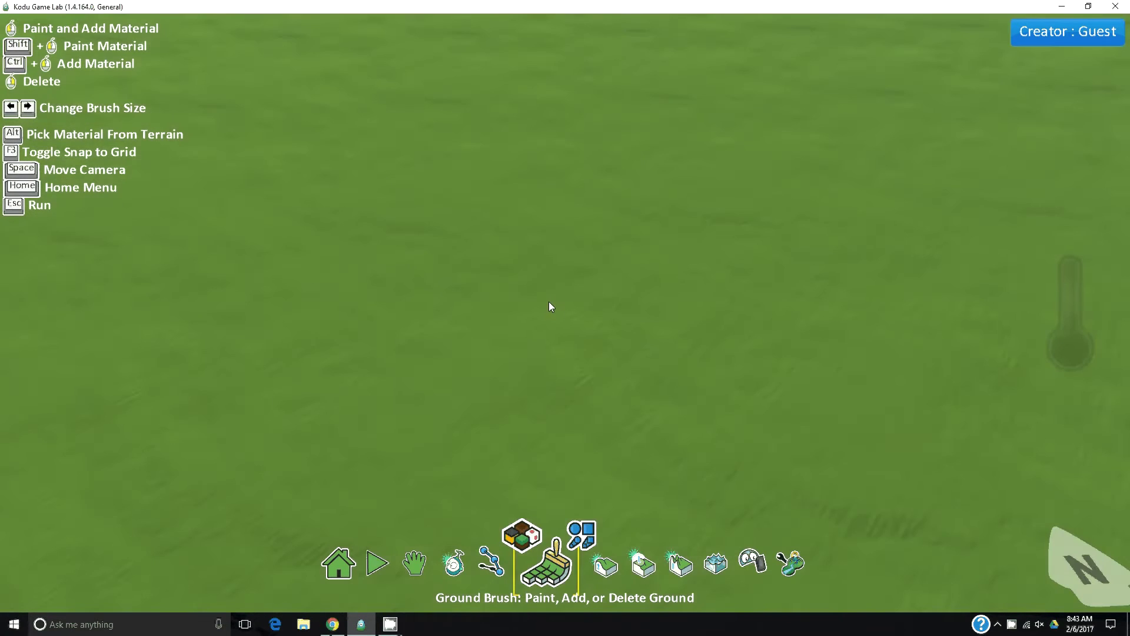
# Shrink the ground brush to a small square suited to painting roads on the enlarged green terrain.
pyautogui.scroll(-6, 548, 300)
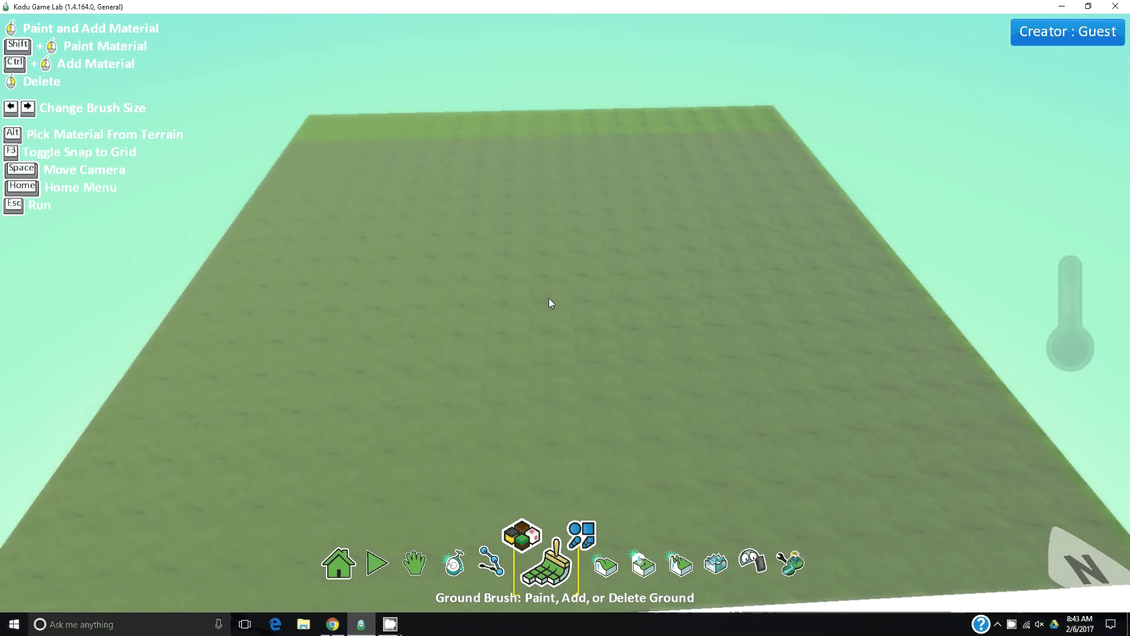
pyautogui.press('Left')
pyautogui.press('Left')
pyautogui.press('Left')
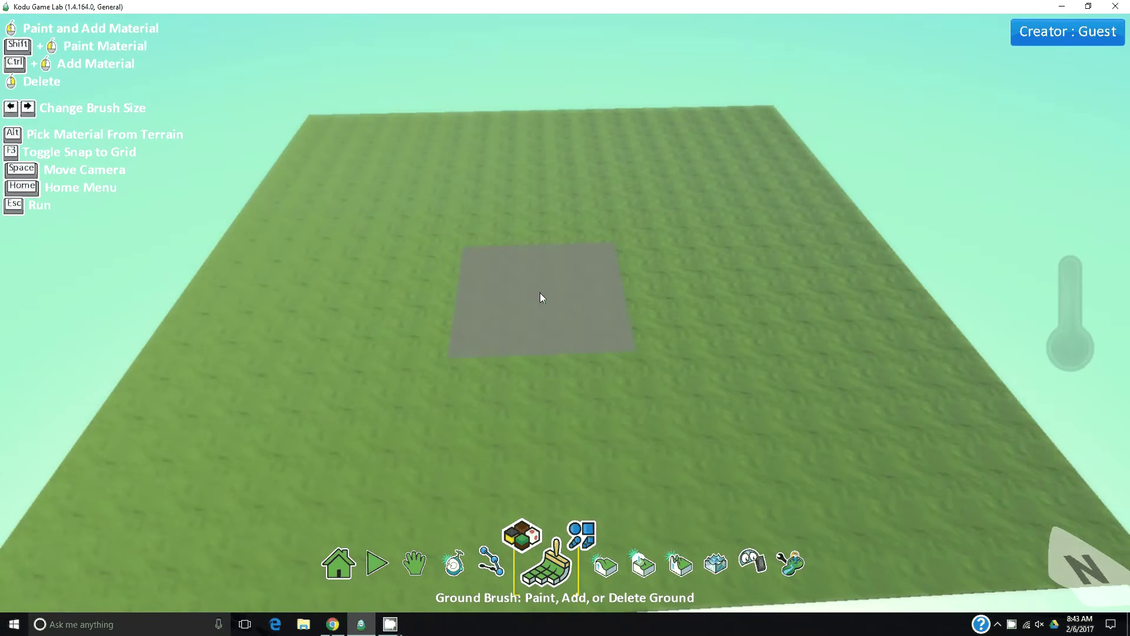
pyautogui.press('Left')
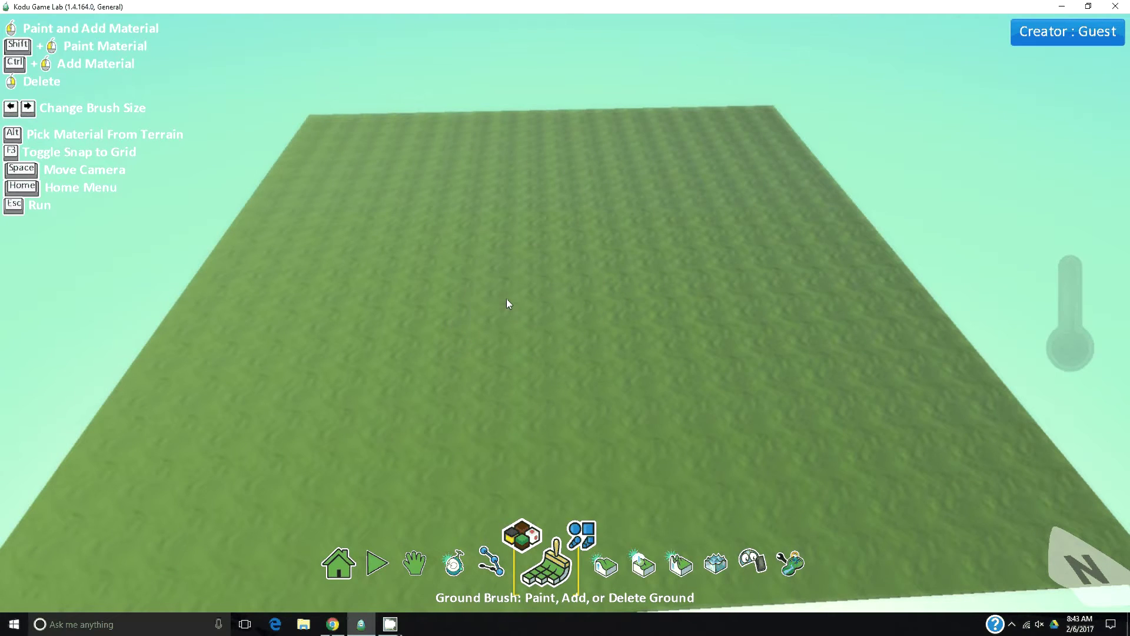
pyautogui.click(506, 299)
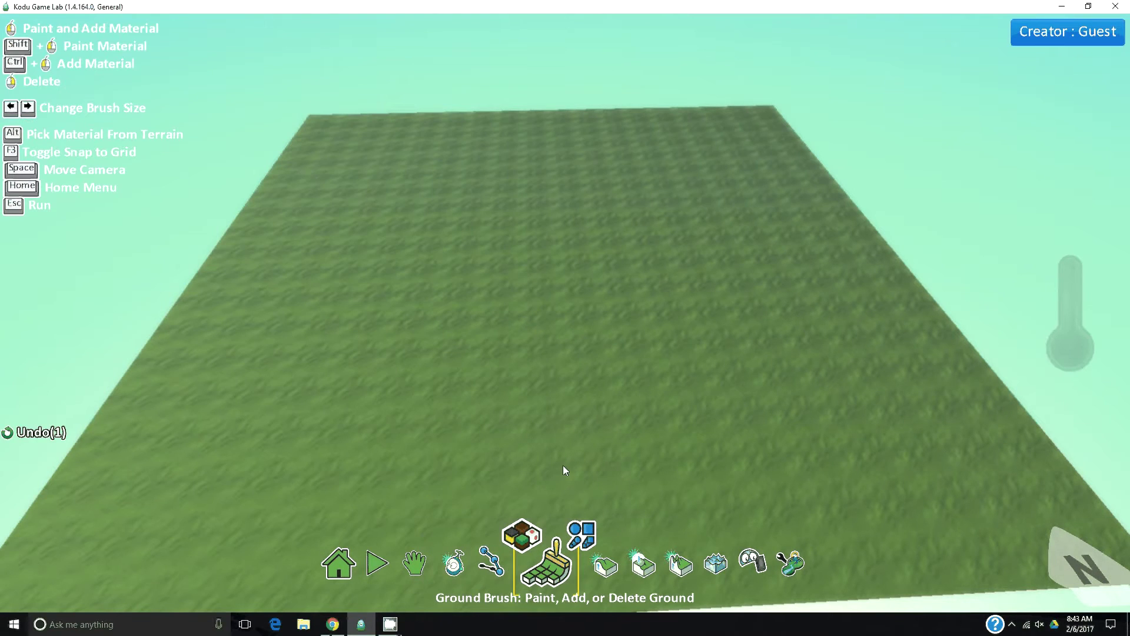
pyautogui.scroll(-2, 552, 475)
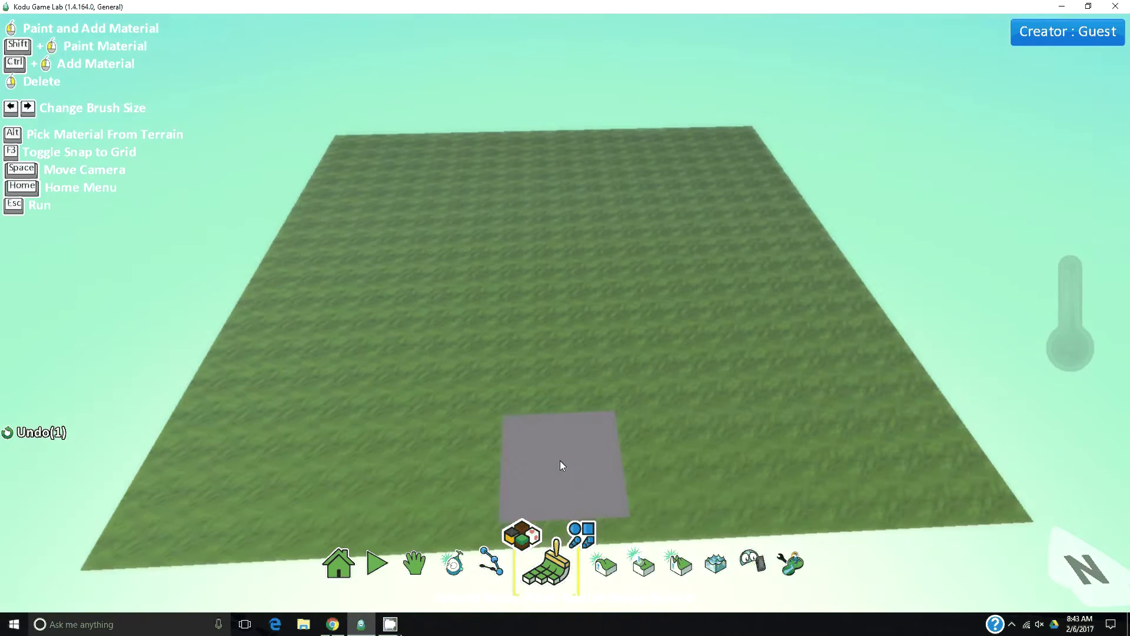
pyautogui.press('space')
pyautogui.moveTo(552, 465); pyautogui.dragTo(594, 421)
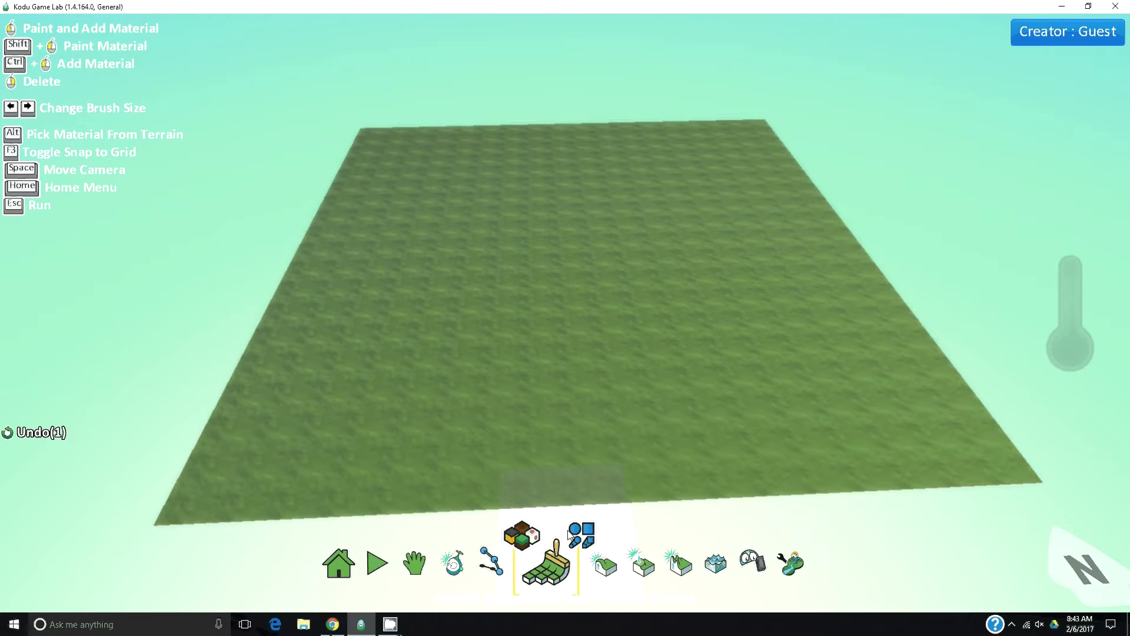
# Change the brush material to a dark grey textured ground.
pyautogui.click(528, 538)
pyautogui.scroll(-6, 555, 522)
pyautogui.scroll(-3, 554, 522)
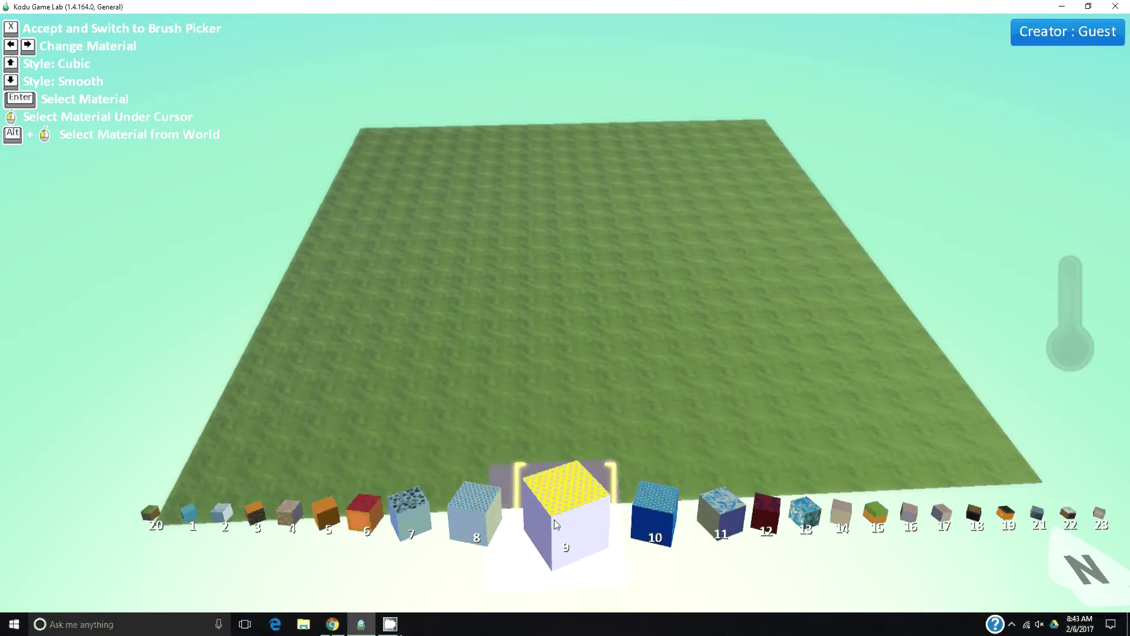
pyautogui.scroll(-5, 537, 509)
pyautogui.press('Right')
pyautogui.press('Right')
pyautogui.press('Right')
pyautogui.press('Right')
pyautogui.press('Right')
pyautogui.press('Right')
pyautogui.press('Right')
pyautogui.press('Right')
pyautogui.press('Right')
pyautogui.press('Right')
pyautogui.press('Right')
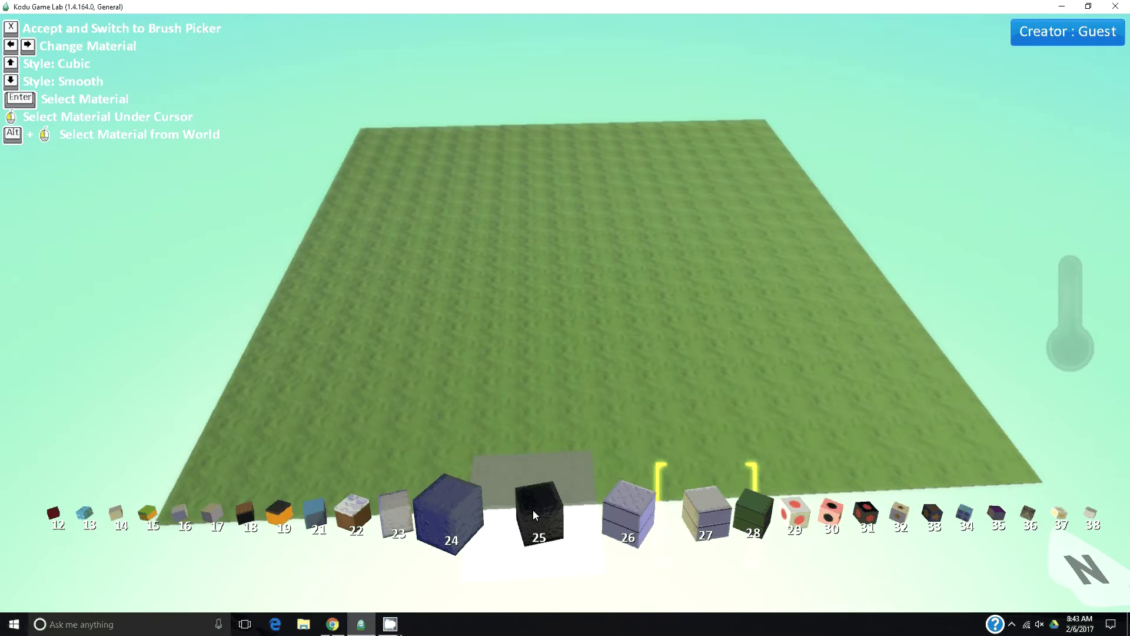
pyautogui.press('Right')
pyautogui.press('Right')
pyautogui.press('Right')
pyautogui.press('Right')
pyautogui.press('Right')
pyautogui.press('Right')
pyautogui.press('Right')
pyautogui.press('Right')
pyautogui.press('Right')
pyautogui.press('Right')
pyautogui.press('Right')
pyautogui.press('Right')
pyautogui.press('Right')
pyautogui.press('Right')
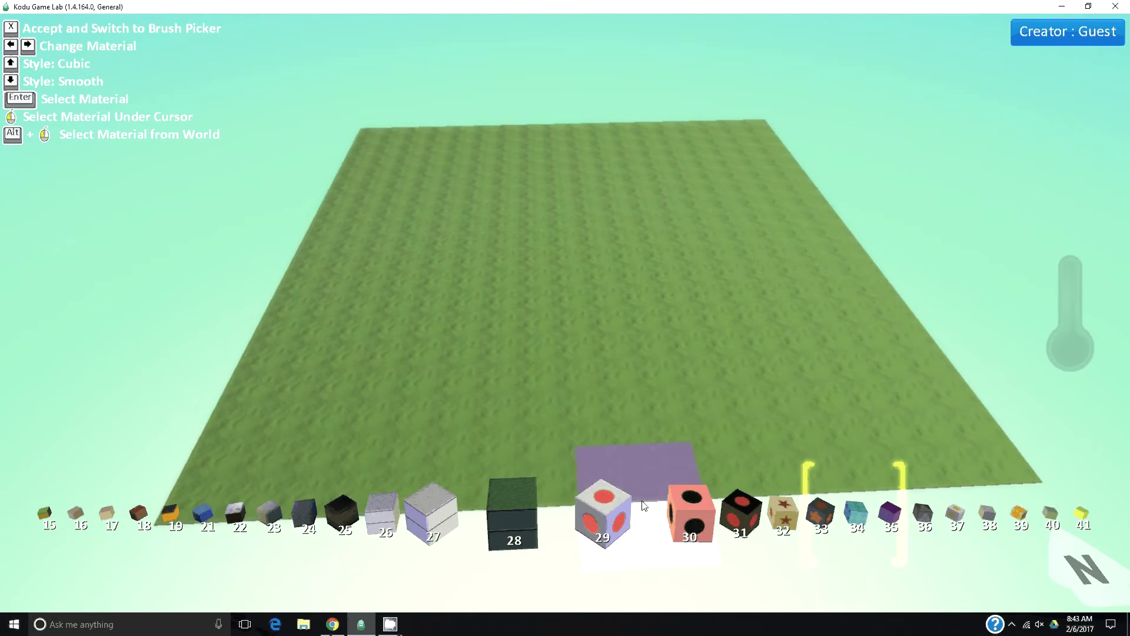
pyautogui.scroll(3, 602, 508)
pyautogui.click(602, 507)
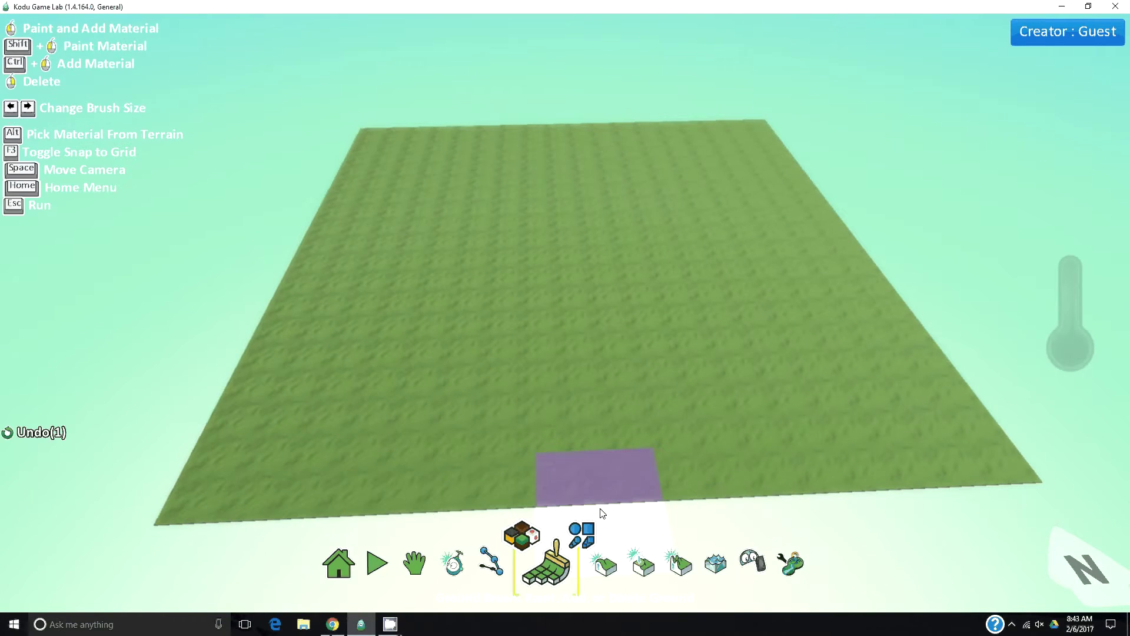
# With the Linear square brush, paint two grey roads crossing the whole terrain, one lengthwise and one widthwise.
pyautogui.click(581, 529)
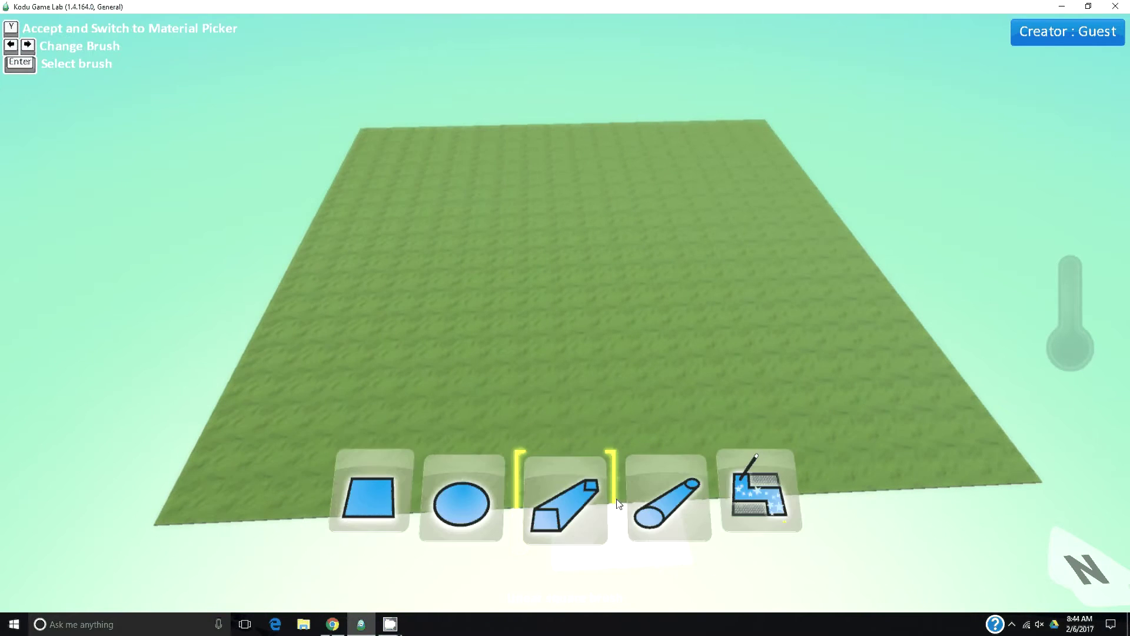
pyautogui.click(567, 497)
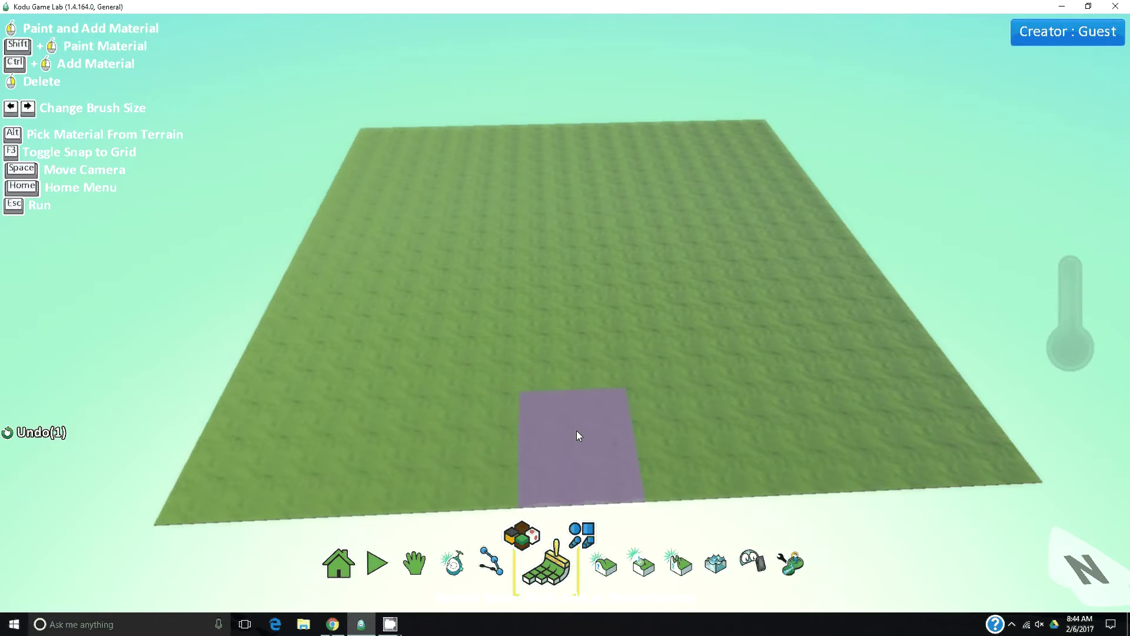
pyautogui.moveTo(576, 430); pyautogui.dragTo(552, 137)
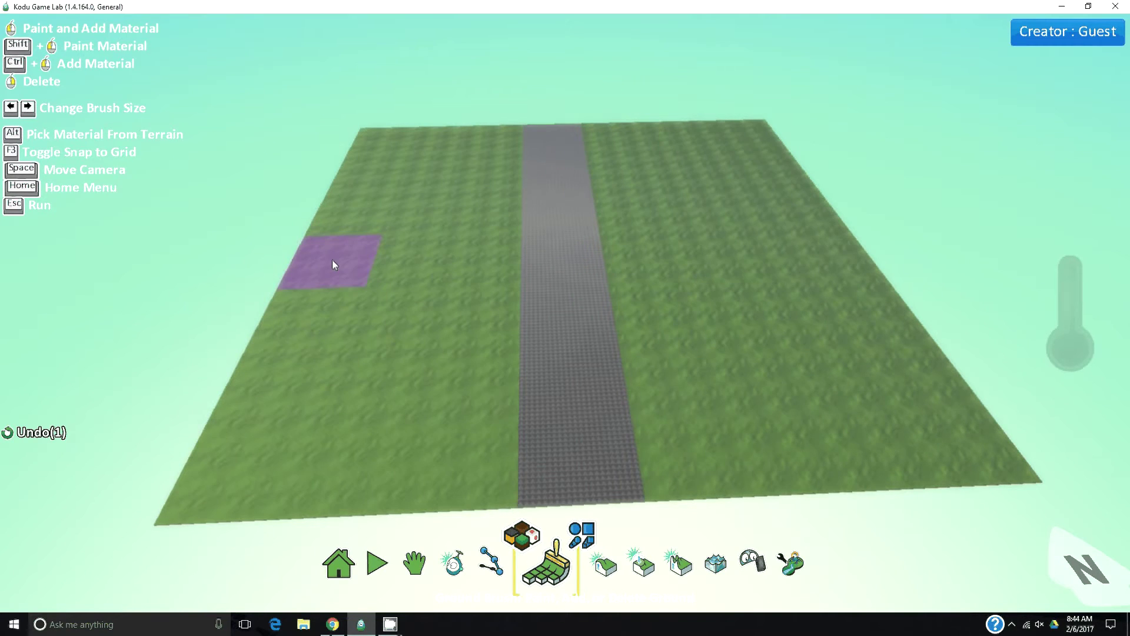
pyautogui.moveTo(333, 260)
pyautogui.mouseDown()
pyautogui.moveTo(841, 249)
pyautogui.moveTo(823, 247)
pyautogui.mouseUp()
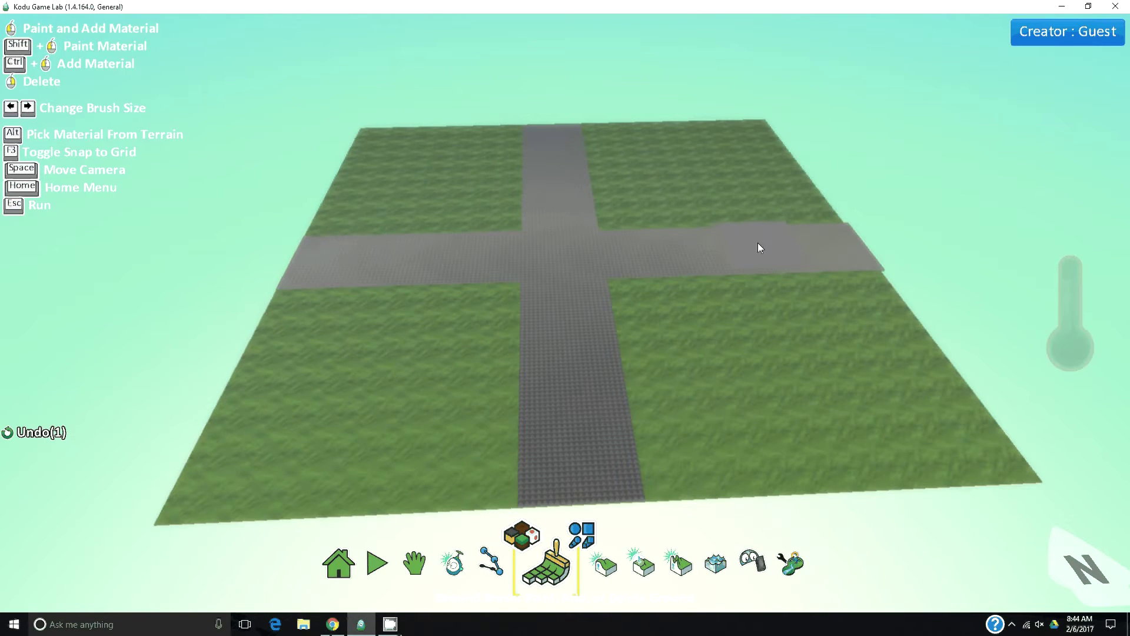
# Paint grey side branches off the cross road: one far right, one near left widened to the edge, and one far left with an inward turn.
pyautogui.click(707, 152)
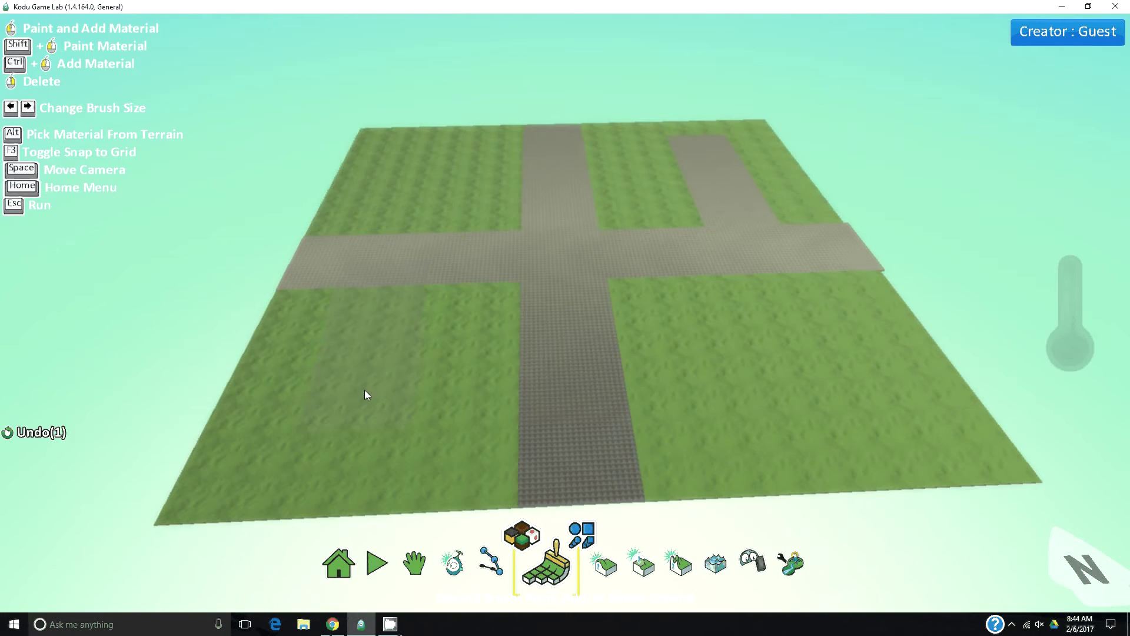
pyautogui.click(343, 412)
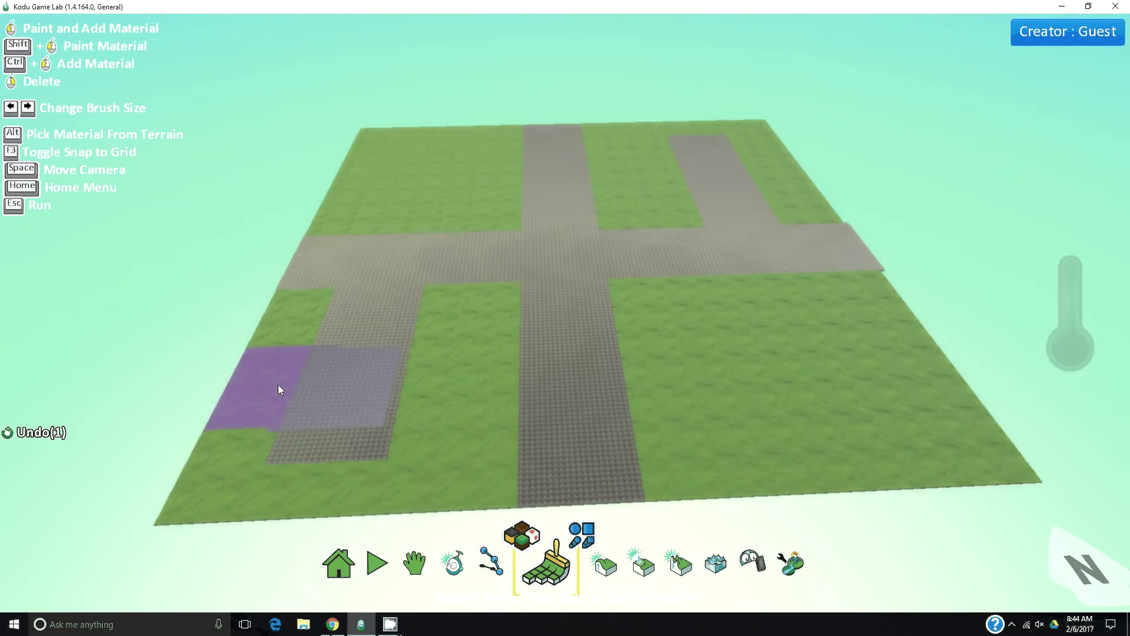
pyautogui.click(279, 387)
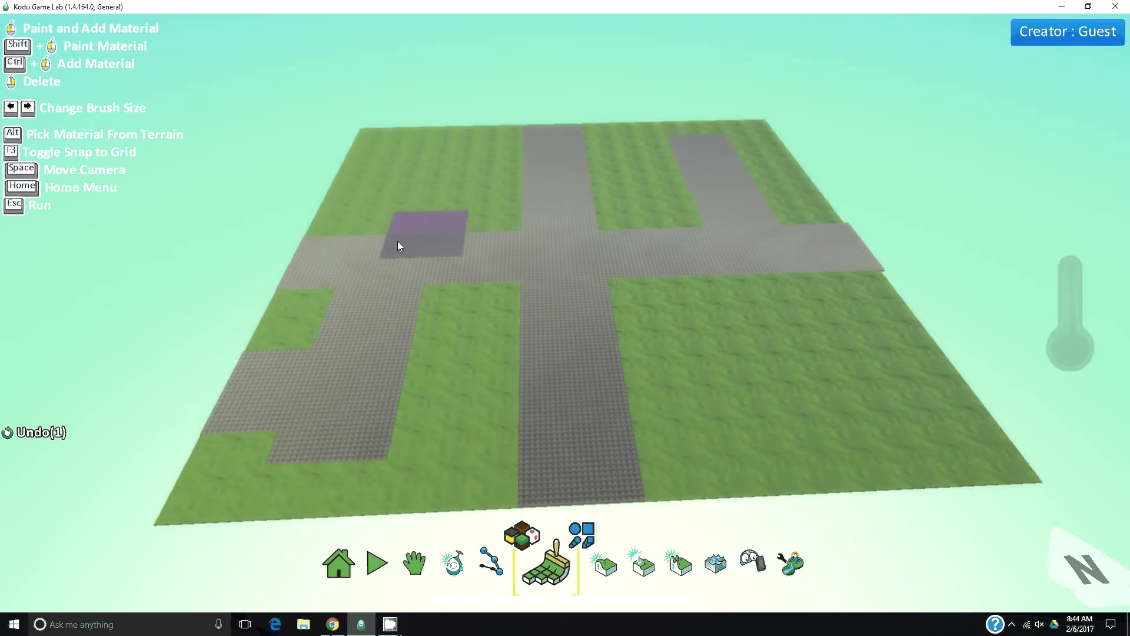
pyautogui.moveTo(366, 247); pyautogui.dragTo(399, 166)
pyautogui.hotkey('ctrl', 'y')
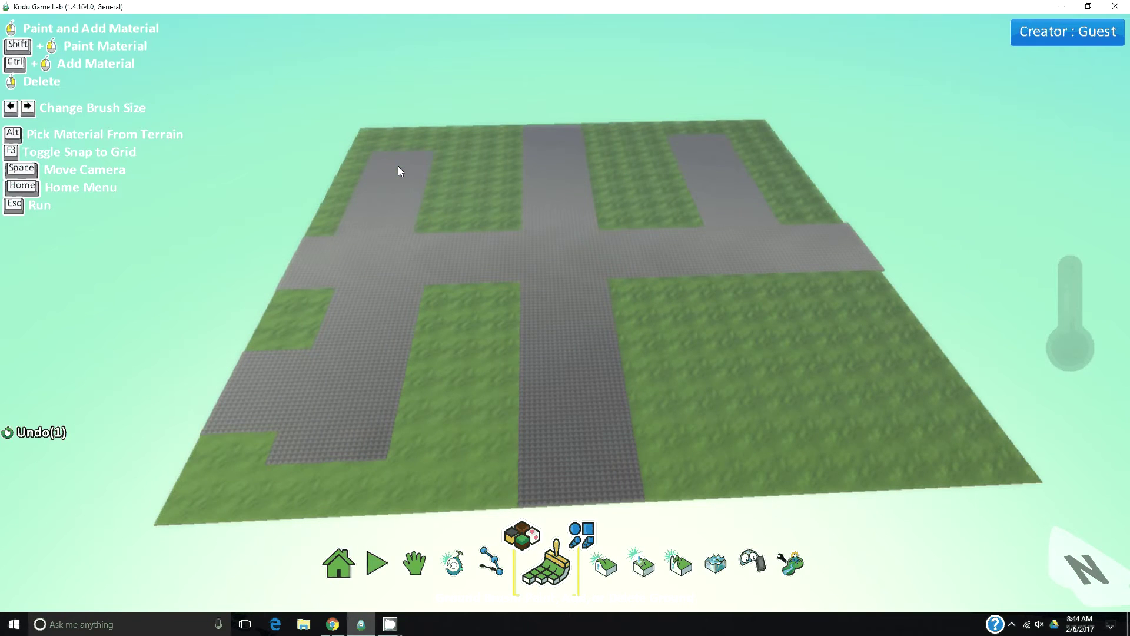
pyautogui.moveTo(456, 171); pyautogui.dragTo(459, 170)
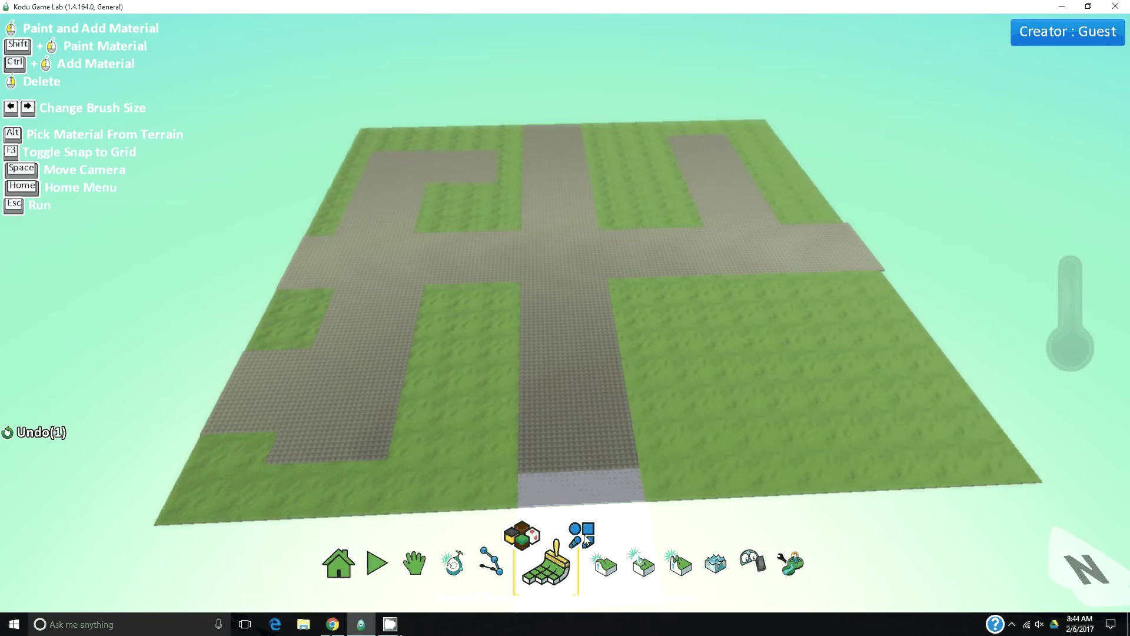
pyautogui.scroll(-5, 708, 268)
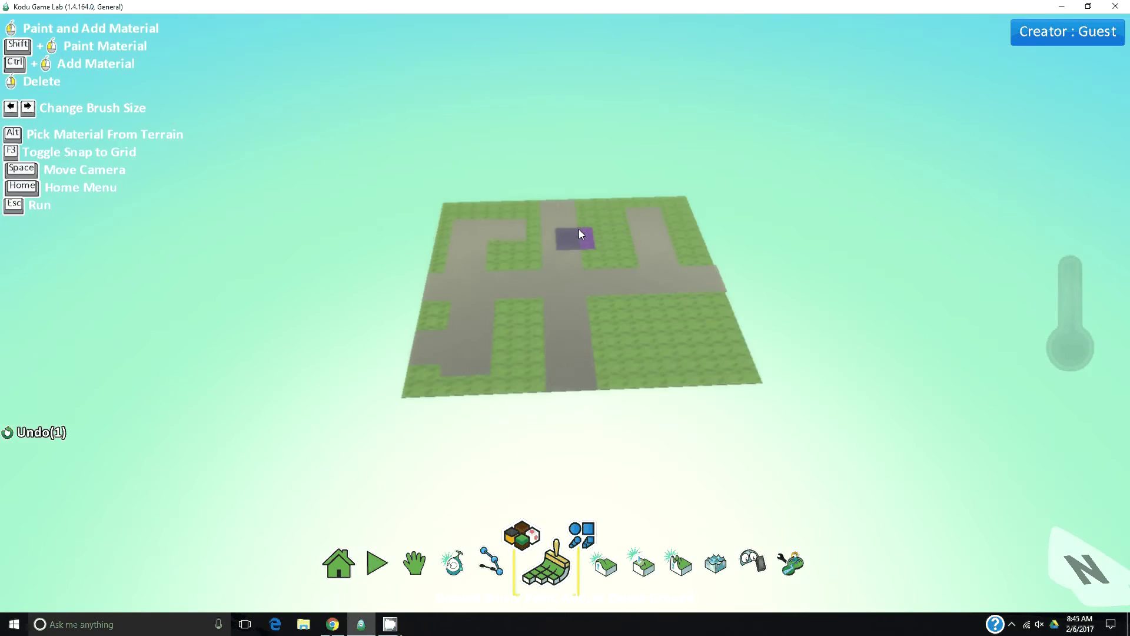
pyautogui.scroll(5, 579, 228)
pyautogui.press('space')
pyautogui.scroll(3, 579, 236)
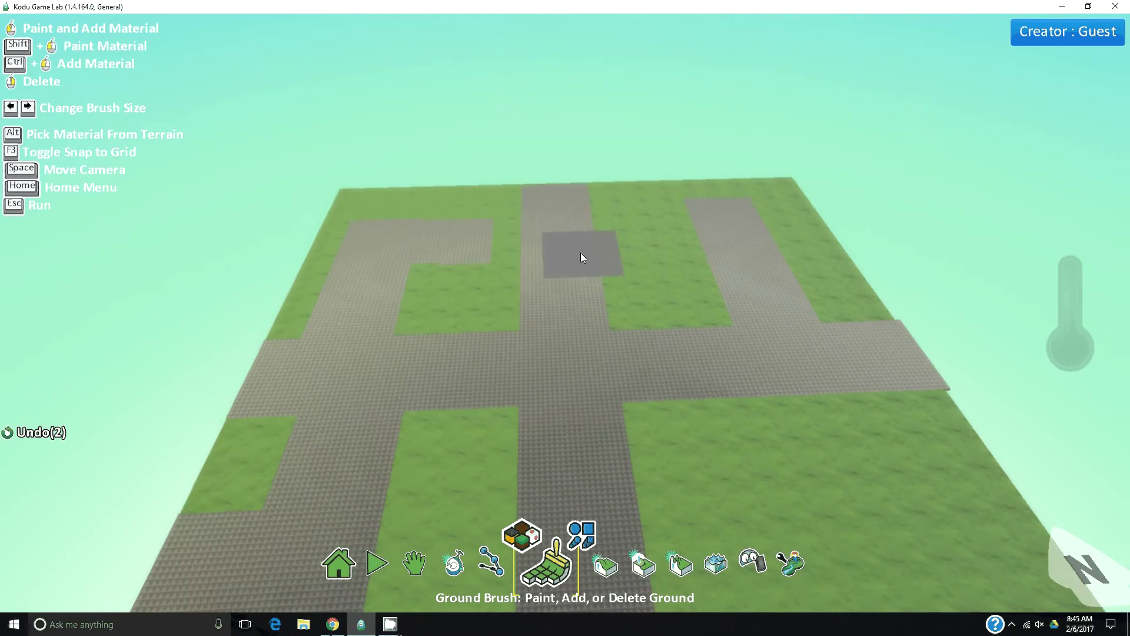
pyautogui.click(583, 537)
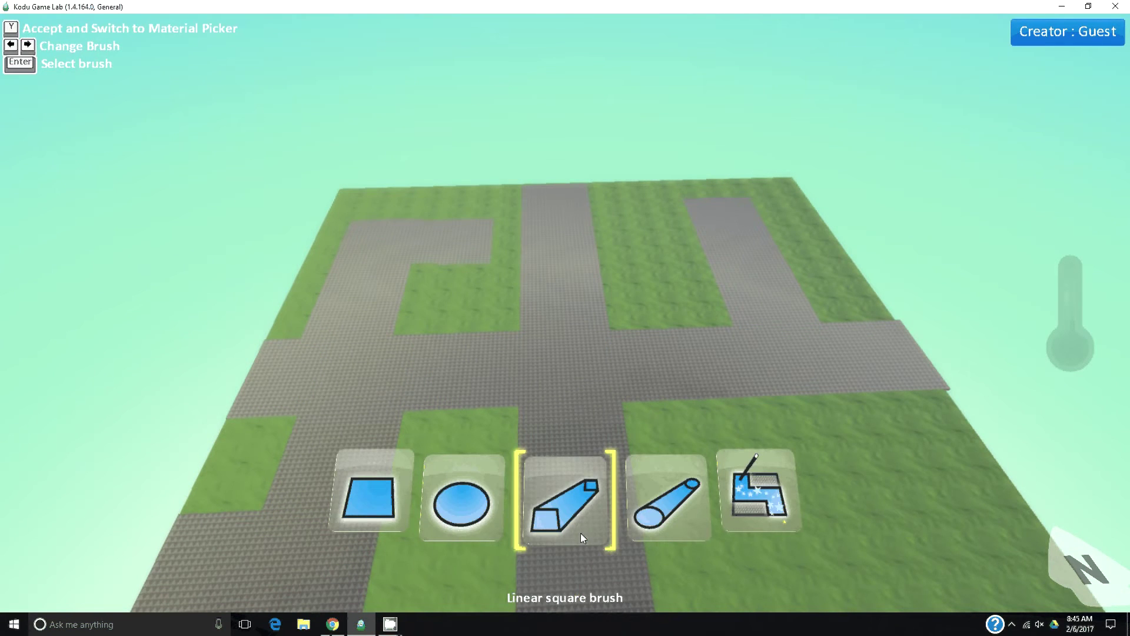
pyautogui.click(580, 515)
# With the Up/Down terrain tool and the magic brush, raise the entire grey road network into tall walls above the grass.
pyautogui.click(599, 562)
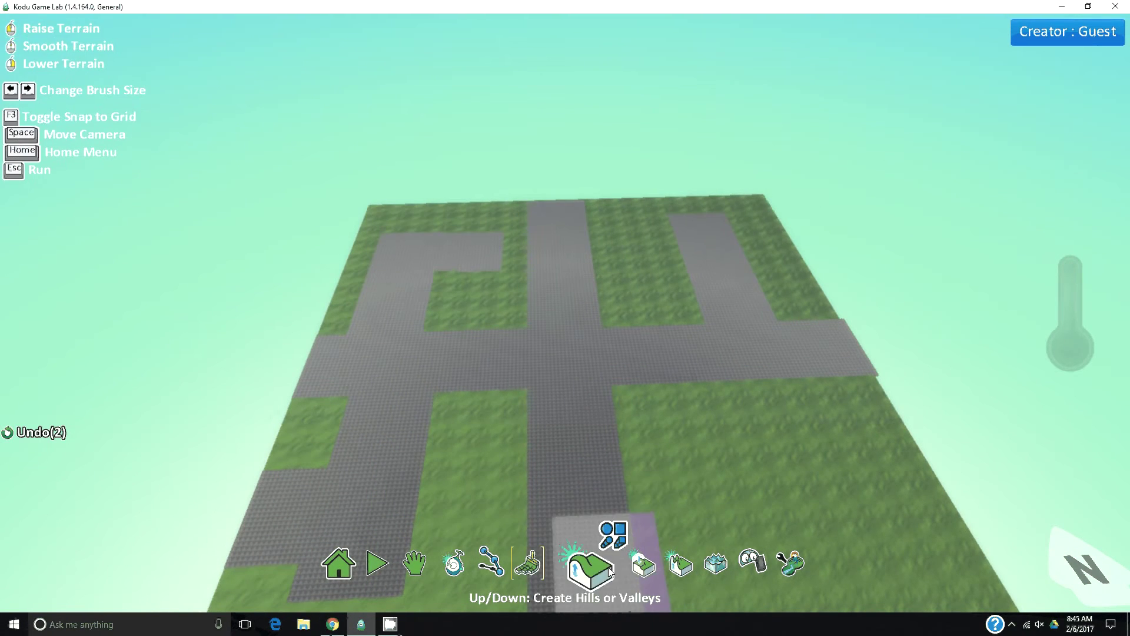
pyautogui.click(615, 536)
pyautogui.scroll(-5, 617, 532)
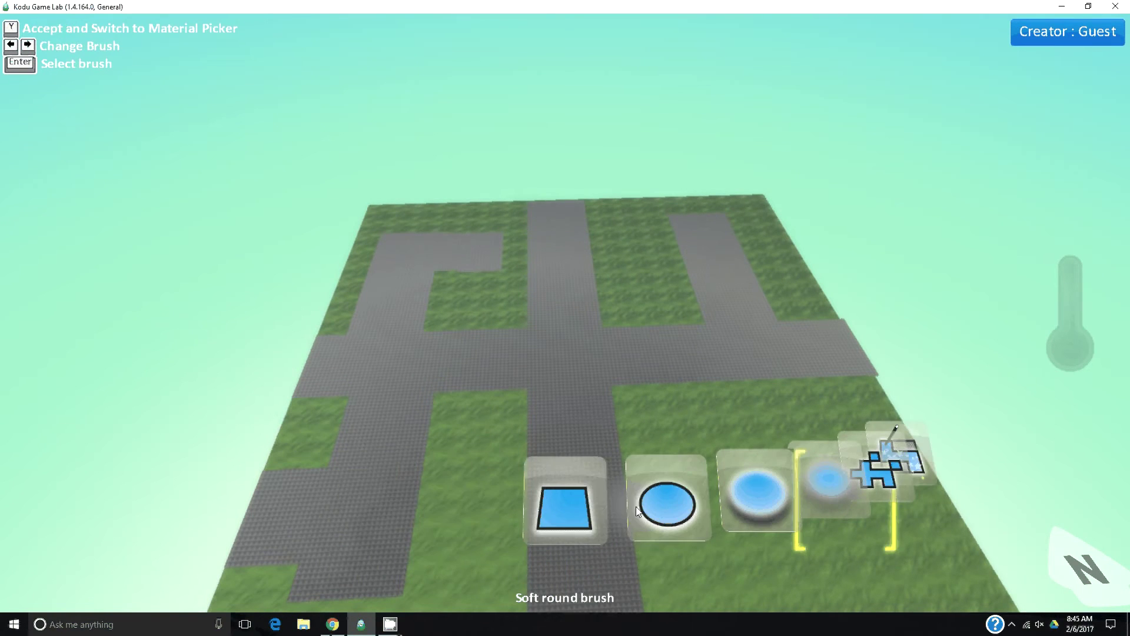
pyautogui.click(591, 501)
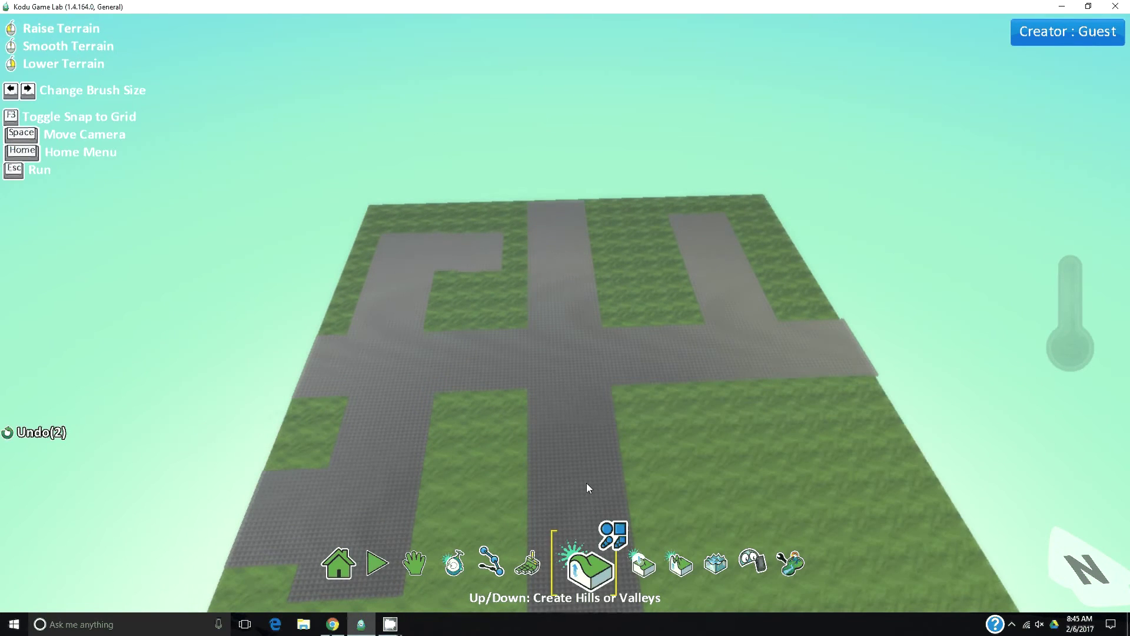
pyautogui.rightClick(587, 483)
pyautogui.press('space')
pyautogui.moveTo(652, 467); pyautogui.dragTo(653, 457, button='right')
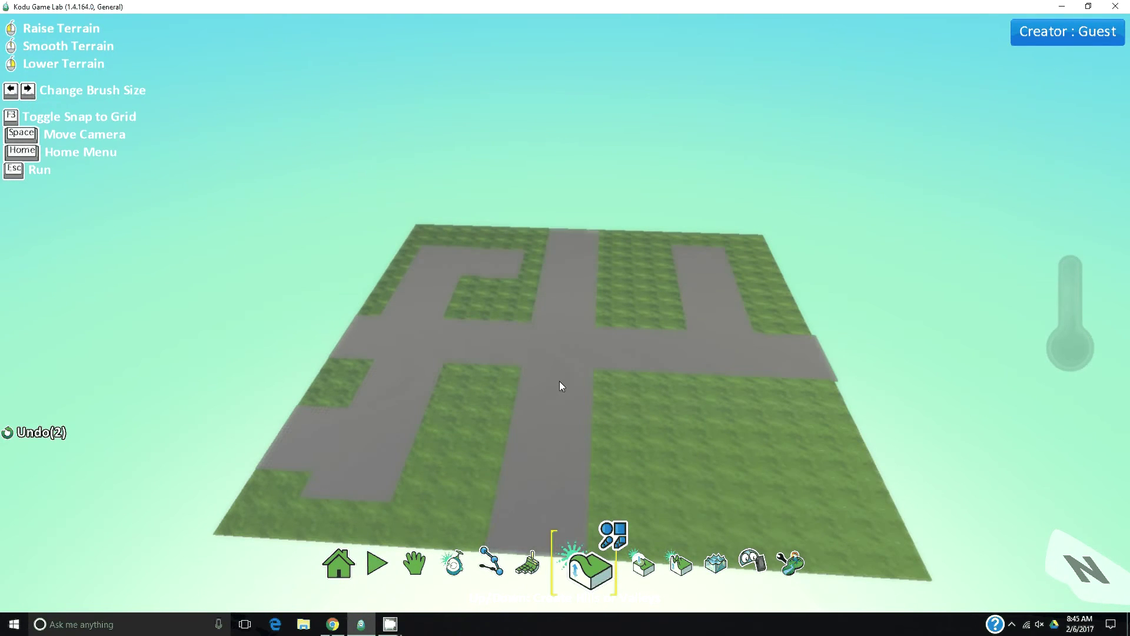
pyautogui.moveTo(559, 381); pyautogui.dragTo(559, 380)
# Try raising the green grass area with the Up/Down tool and undo that height change.
pyautogui.press('space')
pyautogui.moveTo(752, 482)
pyautogui.mouseDown()
pyautogui.moveTo(830, 408)
pyautogui.moveTo(700, 472)
pyautogui.mouseUp()
pyautogui.hotkey('ctrl', 'z')
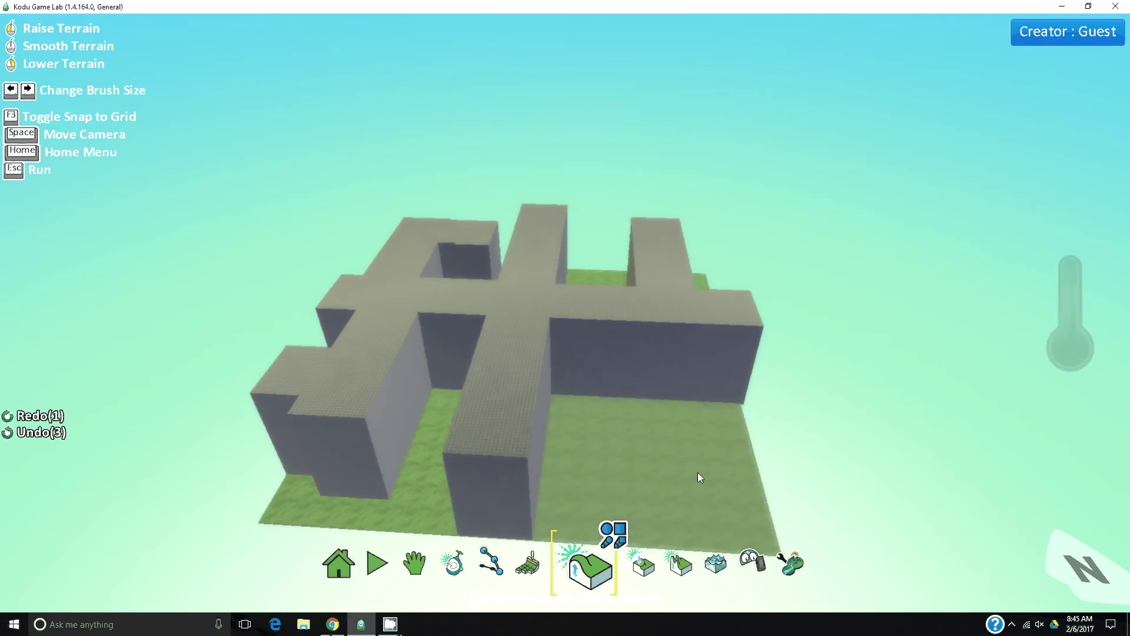
# Hollow out the raised grey network with the Up/Down tool, lowering its interior into corridors bordered by tall walls.
pyautogui.press('space')
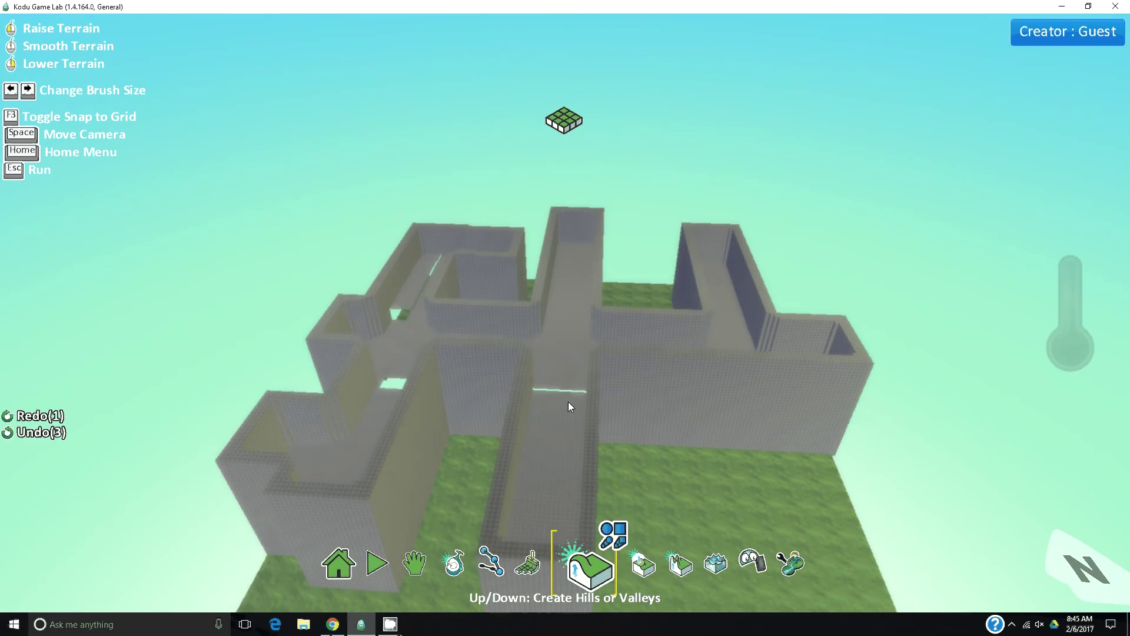
pyautogui.moveTo(568, 402); pyautogui.dragTo(562, 363, button='right')
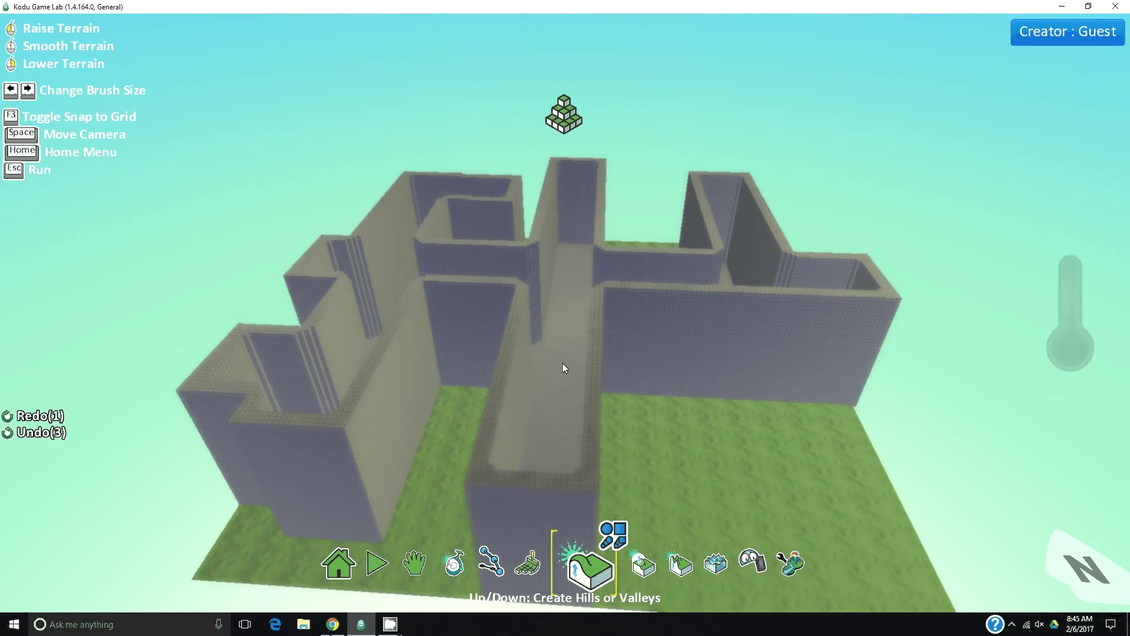
pyautogui.click(562, 362)
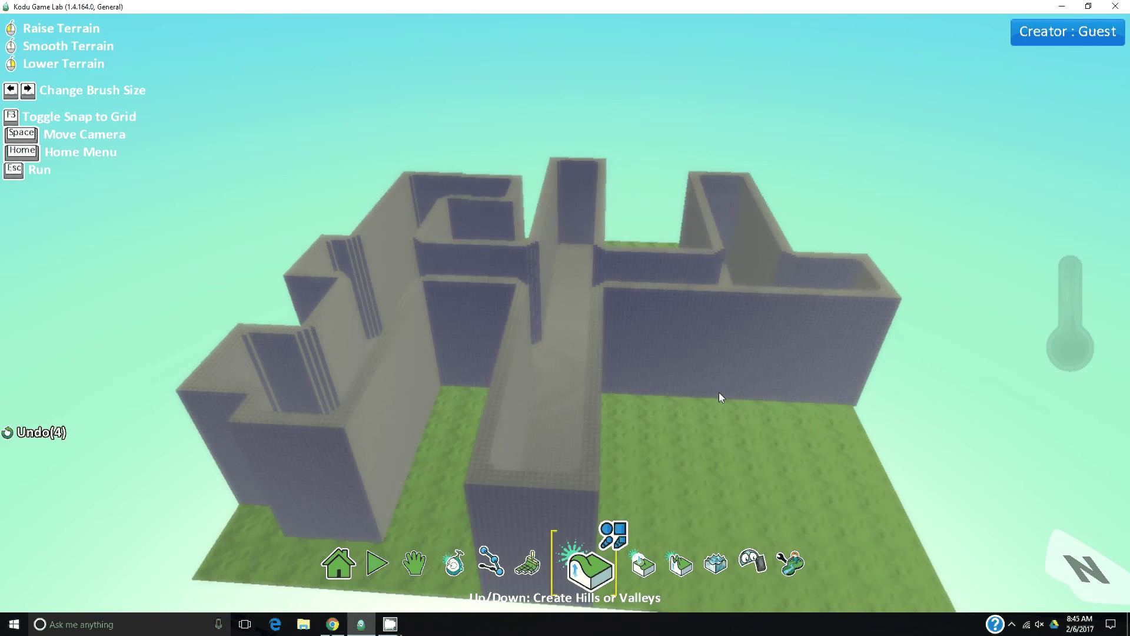
# Switch the Up/Down terrain tool from the magic brush to the square brush and reduce the brush size.
pyautogui.press('space')
pyautogui.moveTo(719, 391); pyautogui.dragTo(753, 408, button='right')
pyautogui.click(597, 562)
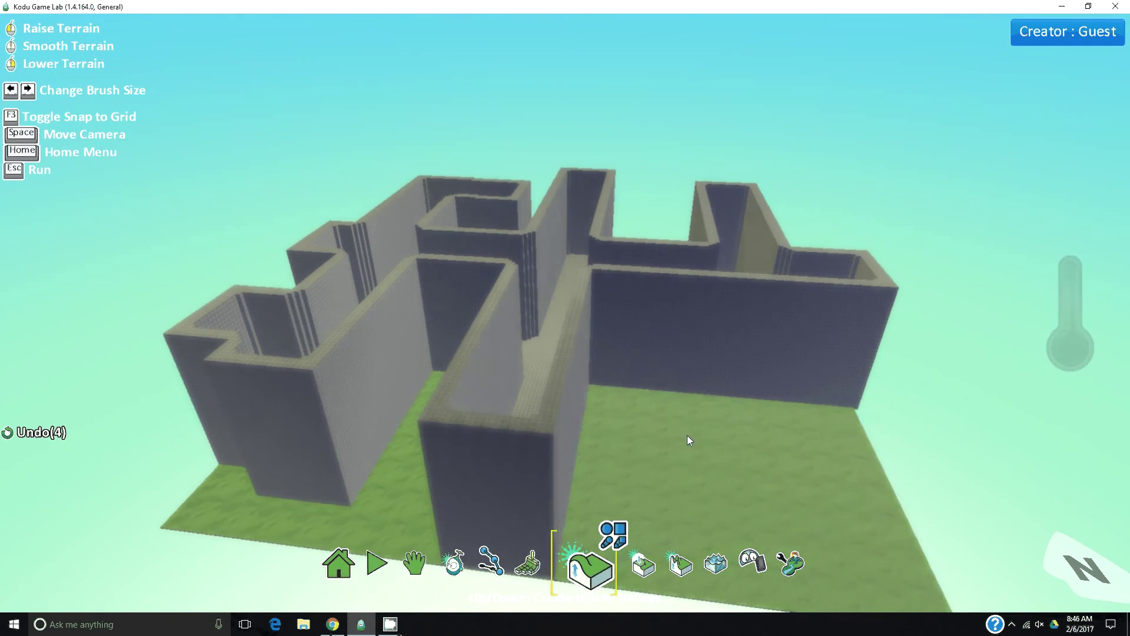
pyautogui.press('space')
pyautogui.moveTo(688, 435); pyautogui.dragTo(772, 376)
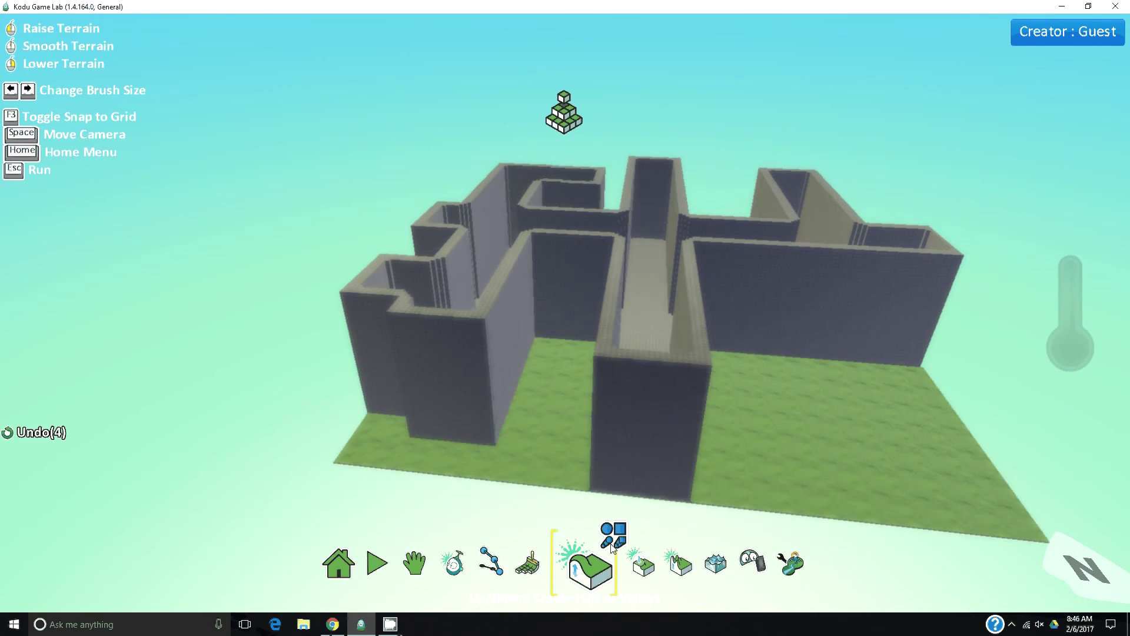
pyautogui.rightClick(645, 372)
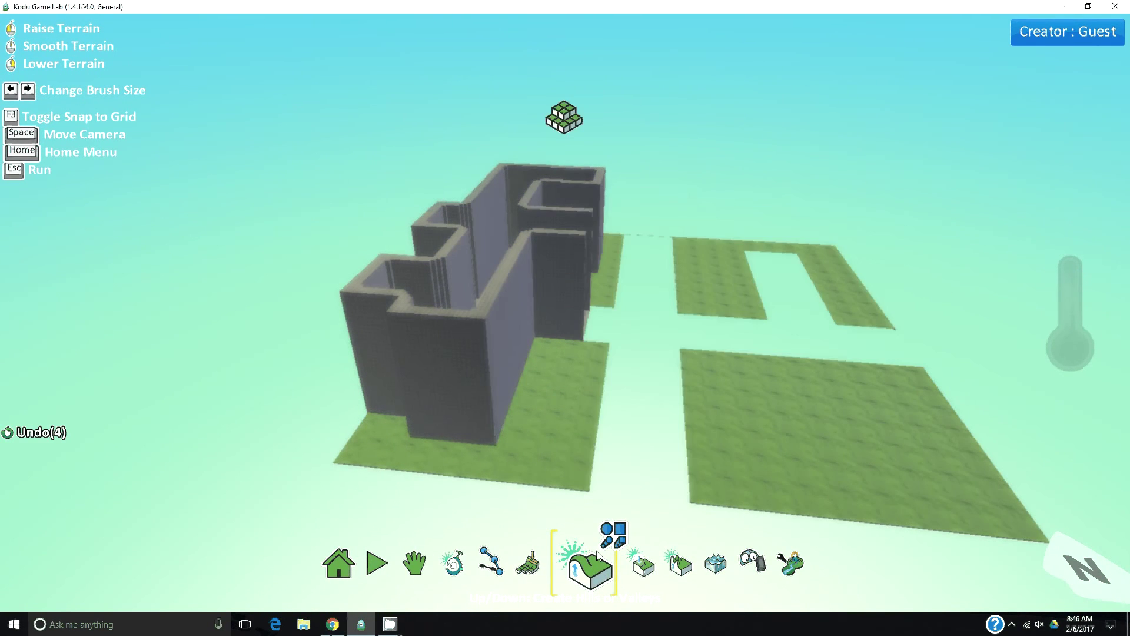
pyautogui.click(598, 554)
pyautogui.scroll(5, 543, 504)
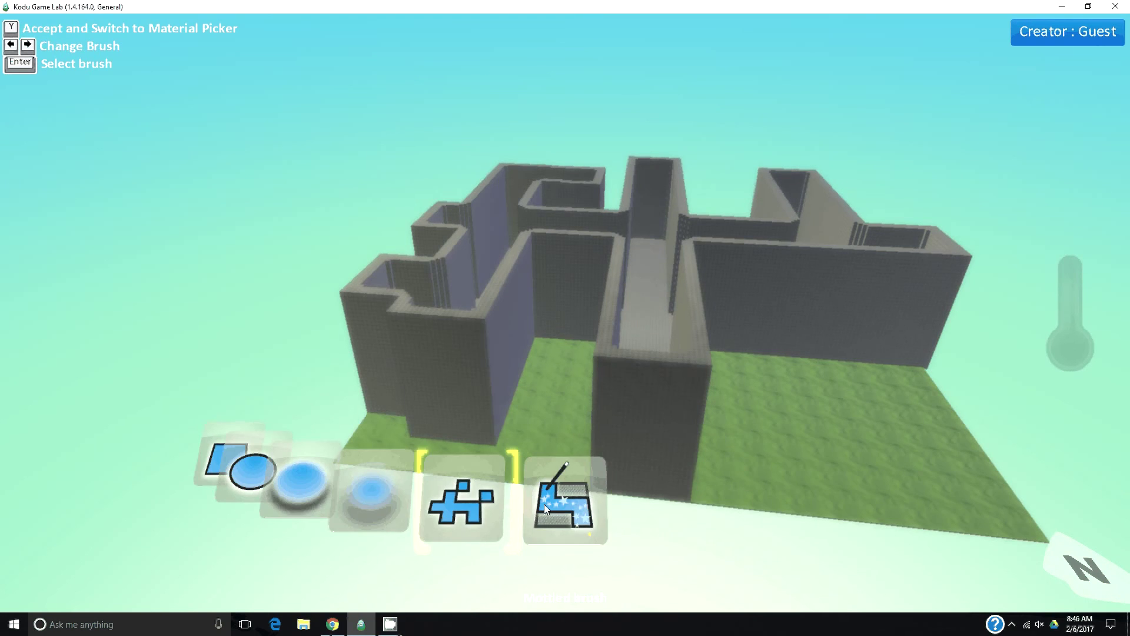
pyautogui.click(544, 504)
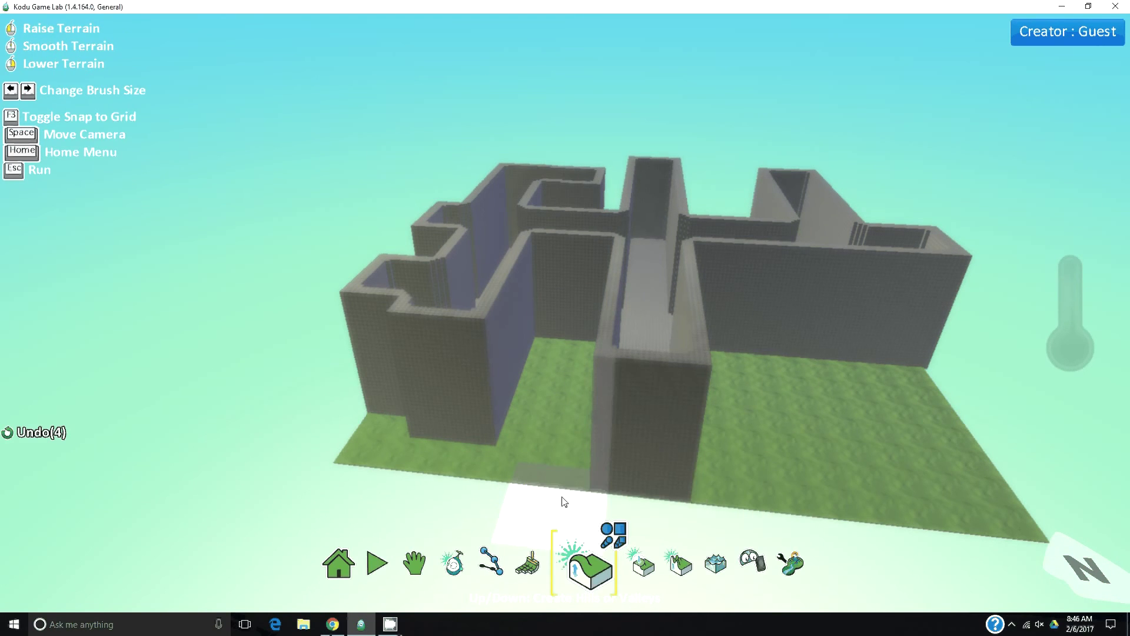
pyautogui.press('Left')
# Lower the end wall of the long central corridor to floor level, opening its near end at the terrain edge.
pyautogui.click(651, 367)
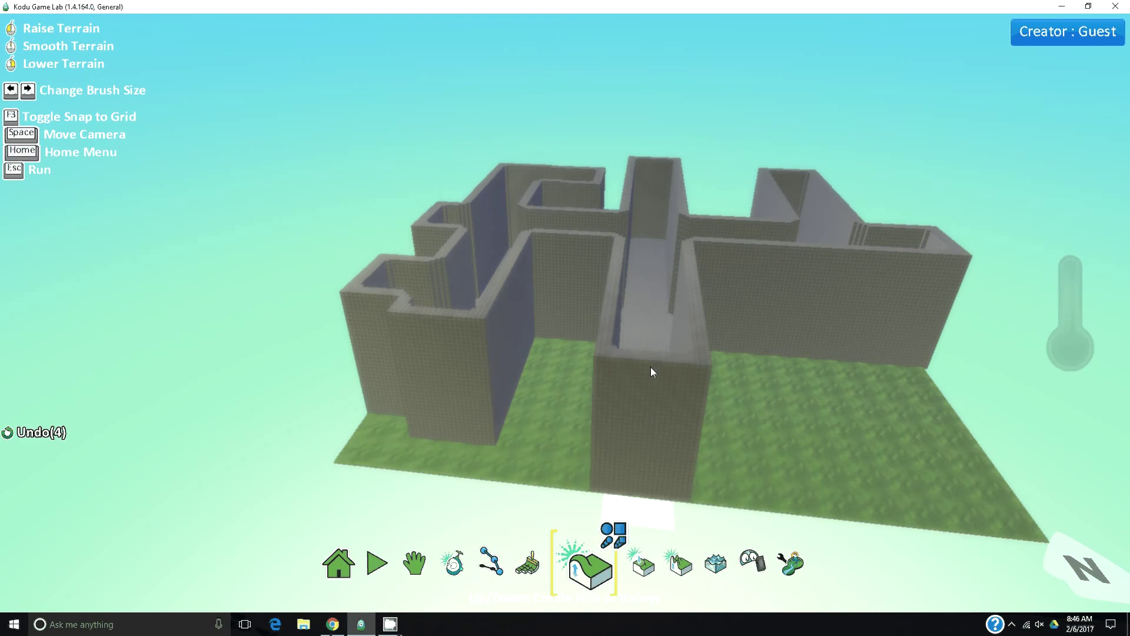
pyautogui.rightClick(646, 370)
pyautogui.click(646, 375)
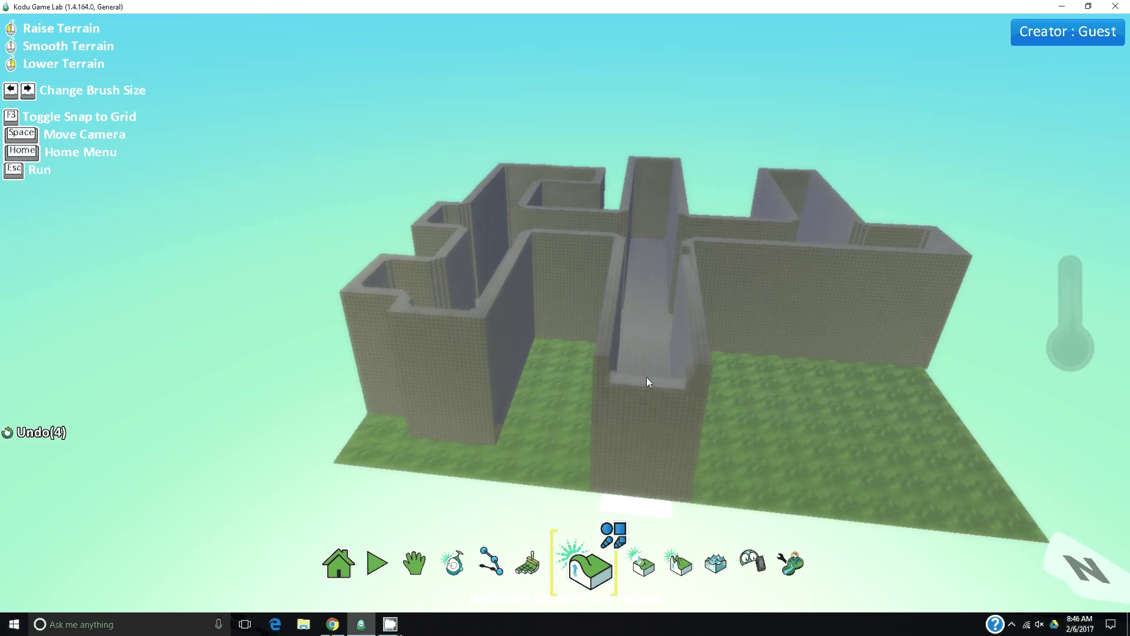
pyautogui.rightClick(647, 377)
pyautogui.click(649, 395)
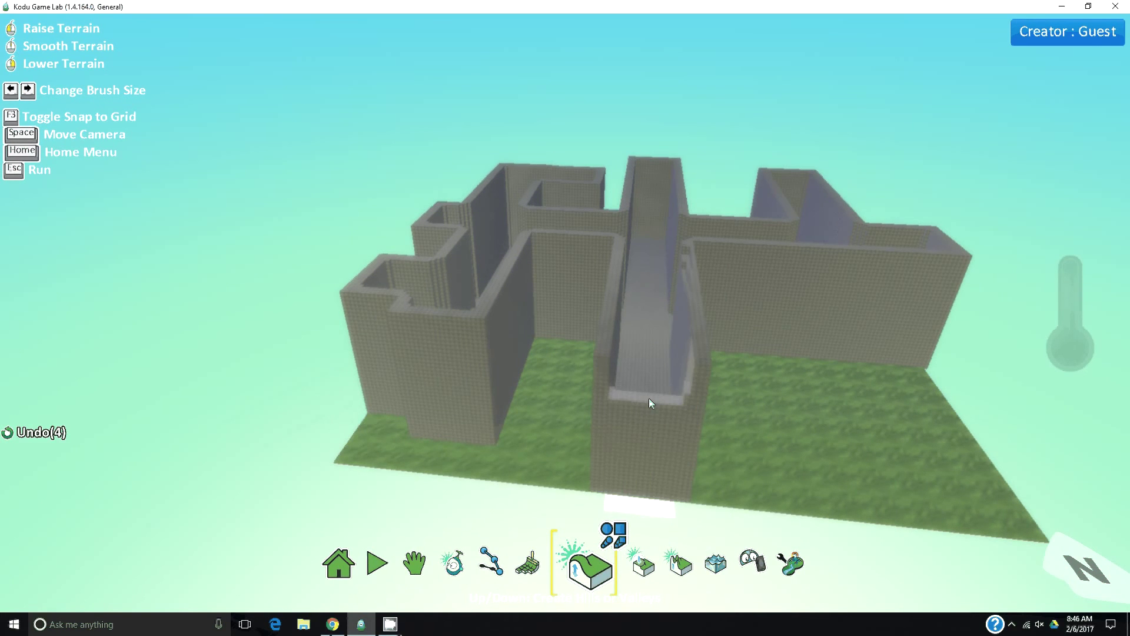
pyautogui.moveTo(649, 399); pyautogui.dragTo(641, 489, button='right')
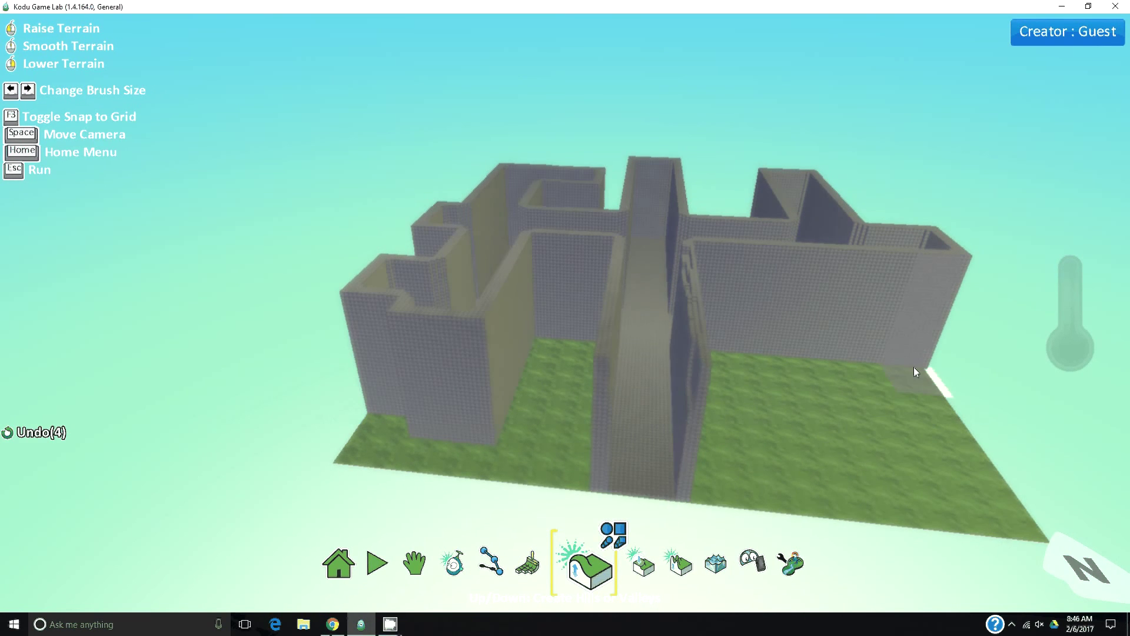
# Lower the outer end wall of the side-branch corridor on the opposite side of the terrain to open it.
pyautogui.press('space')
pyautogui.moveTo(913, 367); pyautogui.dragTo(329, 322, button='right')
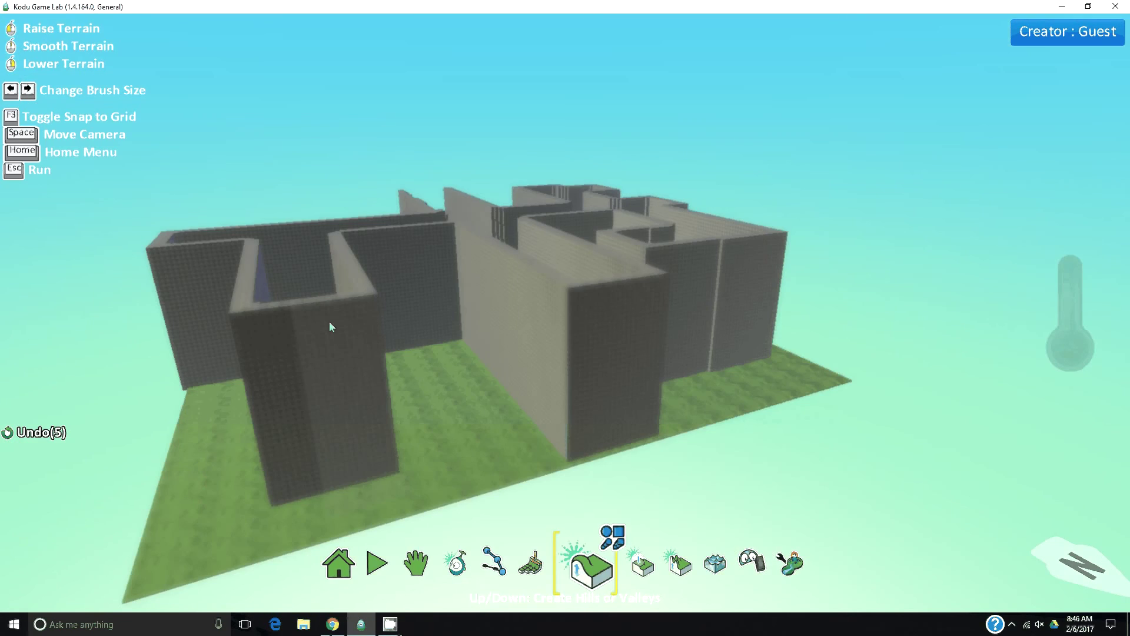
pyautogui.press('space')
pyautogui.moveTo(393, 347); pyautogui.dragTo(418, 359, button='right')
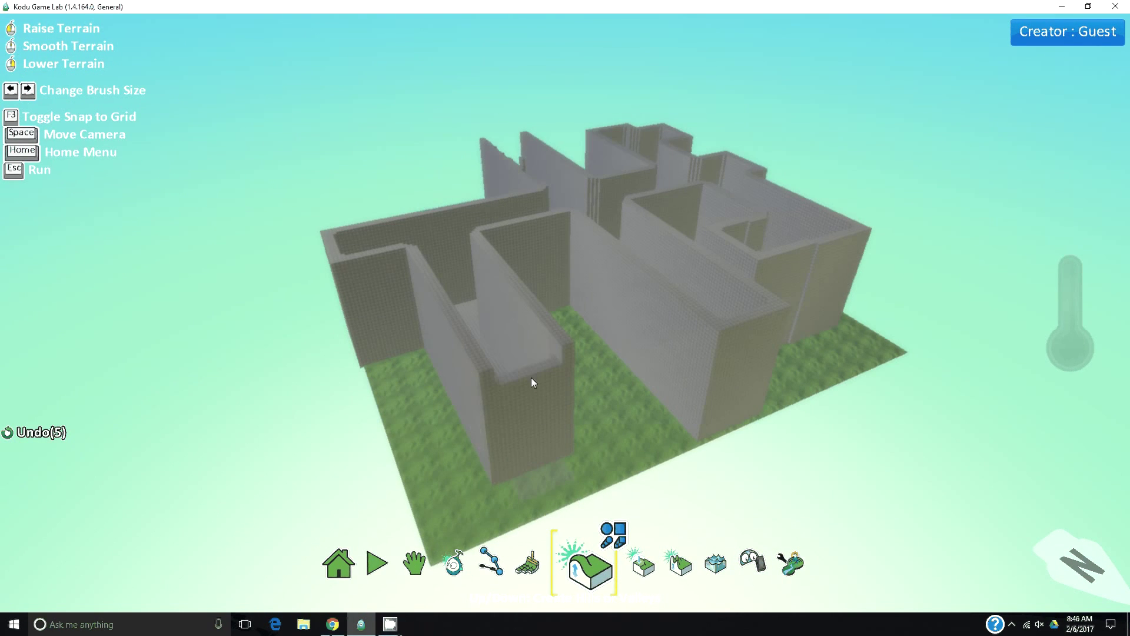
pyautogui.moveTo(532, 385); pyautogui.dragTo(525, 468, button='right')
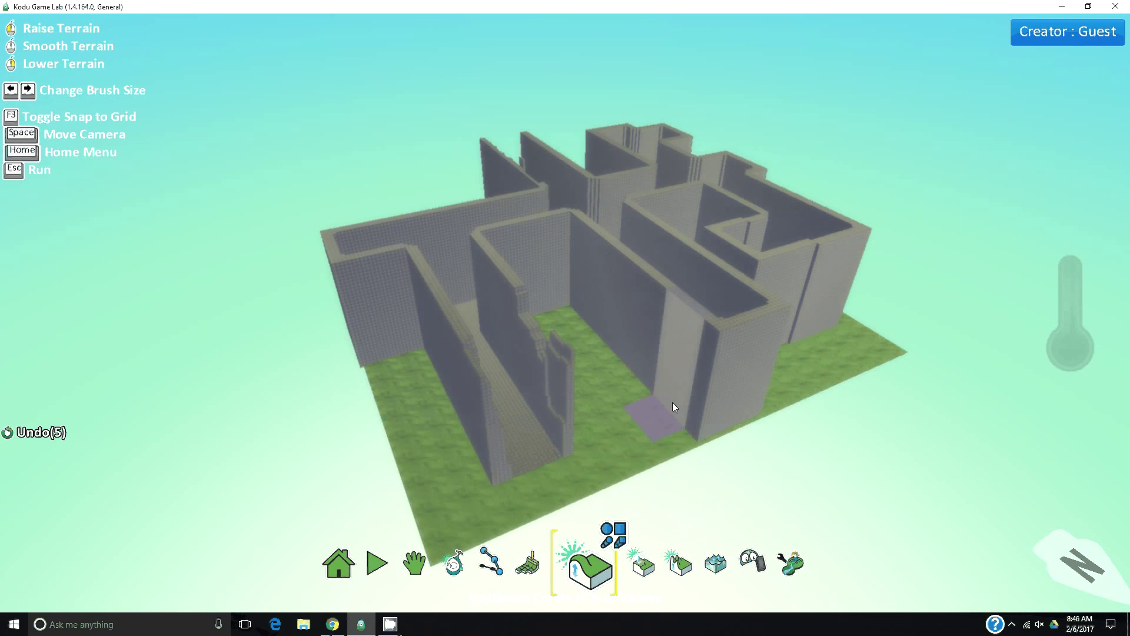
pyautogui.press('space')
pyautogui.moveTo(672, 402); pyautogui.dragTo(601, 264, button='right')
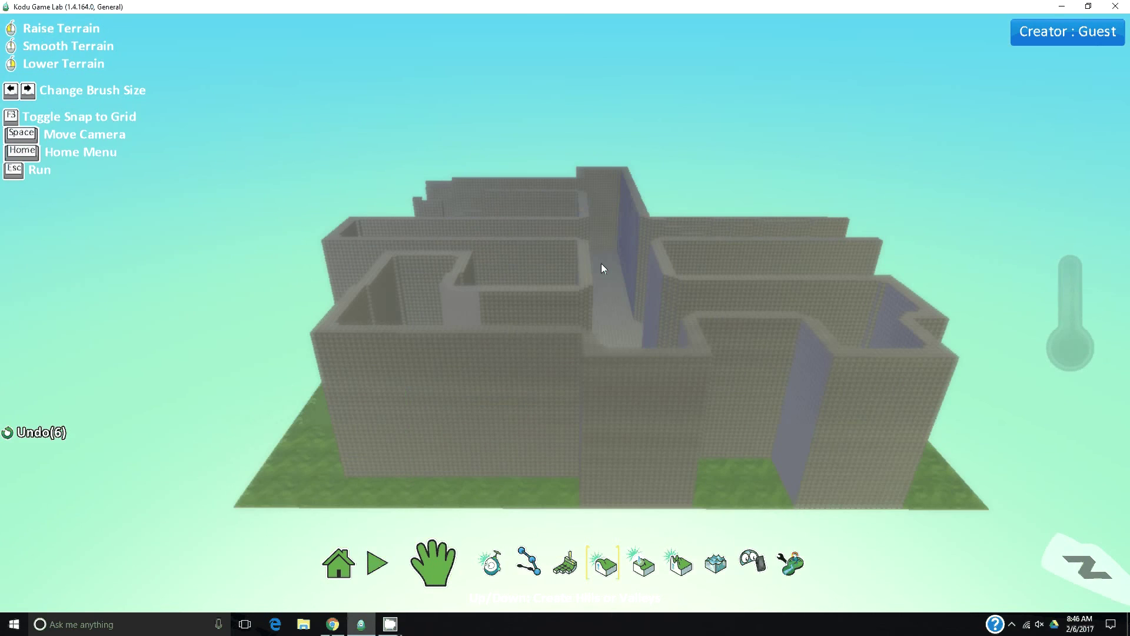
pyautogui.press('space')
pyautogui.moveTo(497, 293); pyautogui.dragTo(726, 362, button='right')
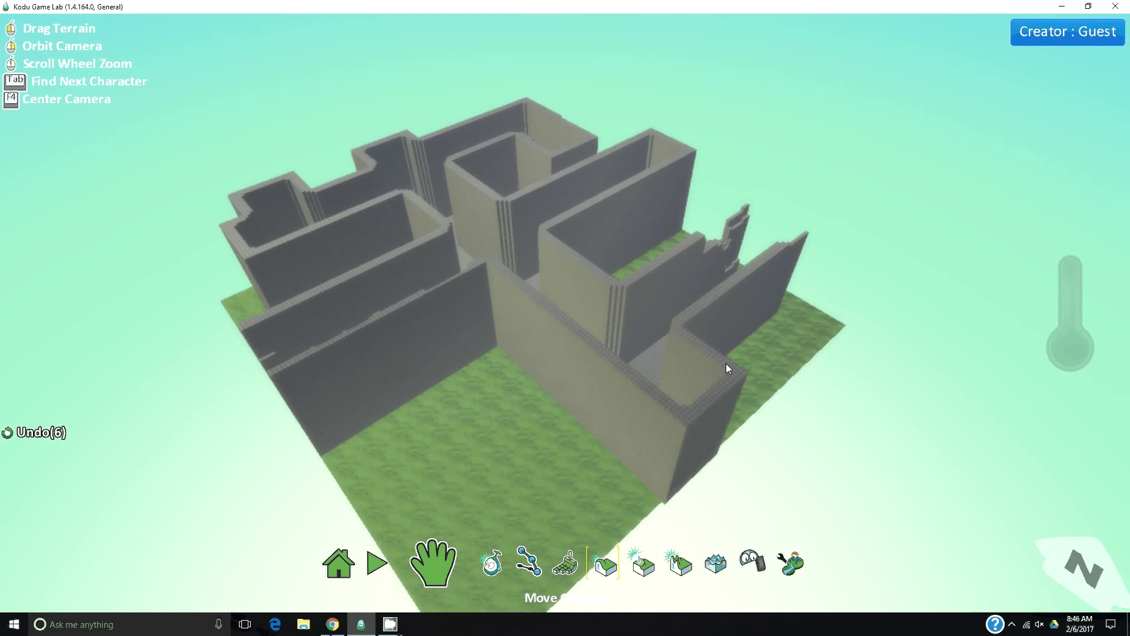